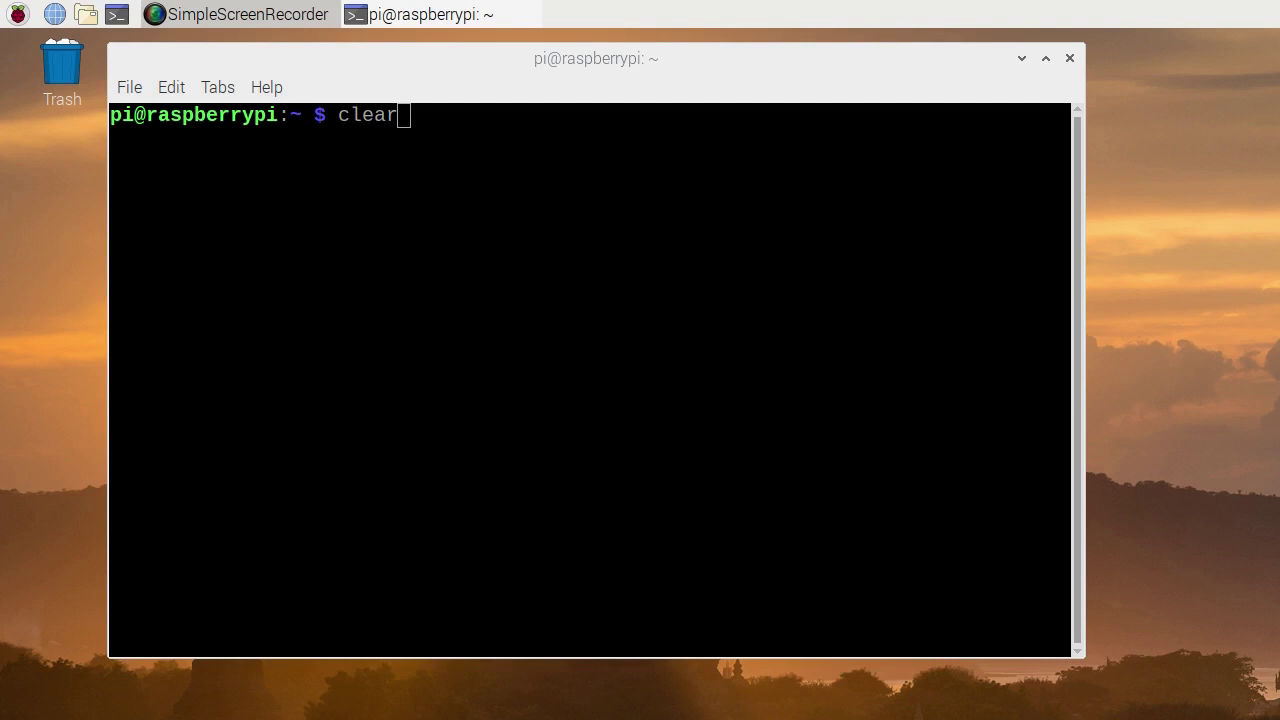
- Bring back the previous rtl_test -s 1024000 command at the terminal prompt
click(753, 57)
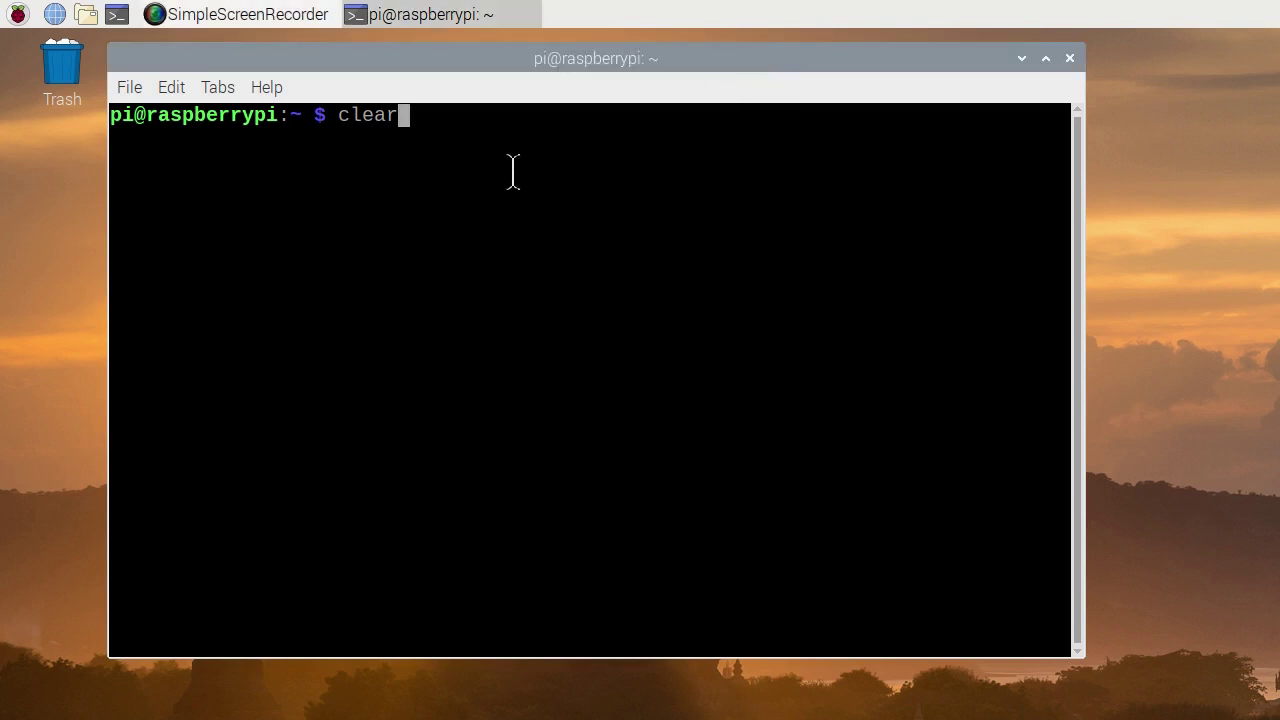
key(Up)
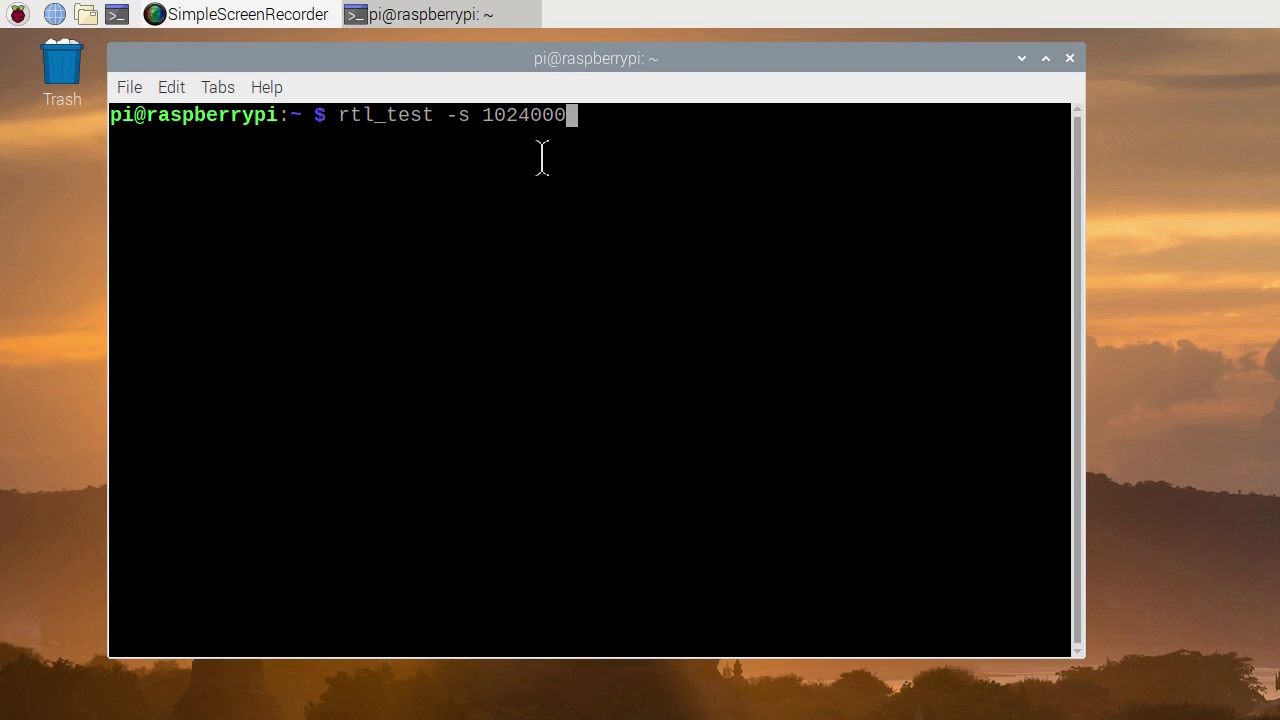
- Run rtl_test -s 1024000 and check that the RTL2838 dongle samples at 1024000 S/s
key(Return)
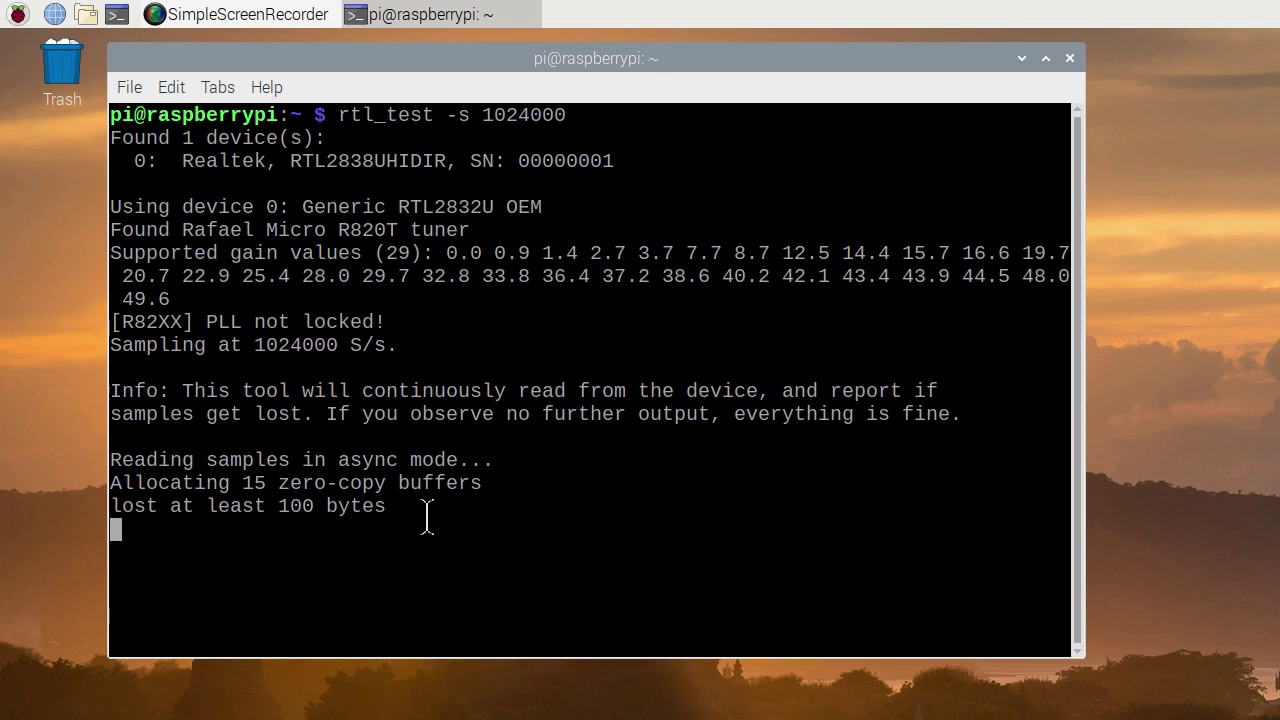
- Cancel rtl_test with Ctrl+C to return to the shell prompt
key(ctrl+c)
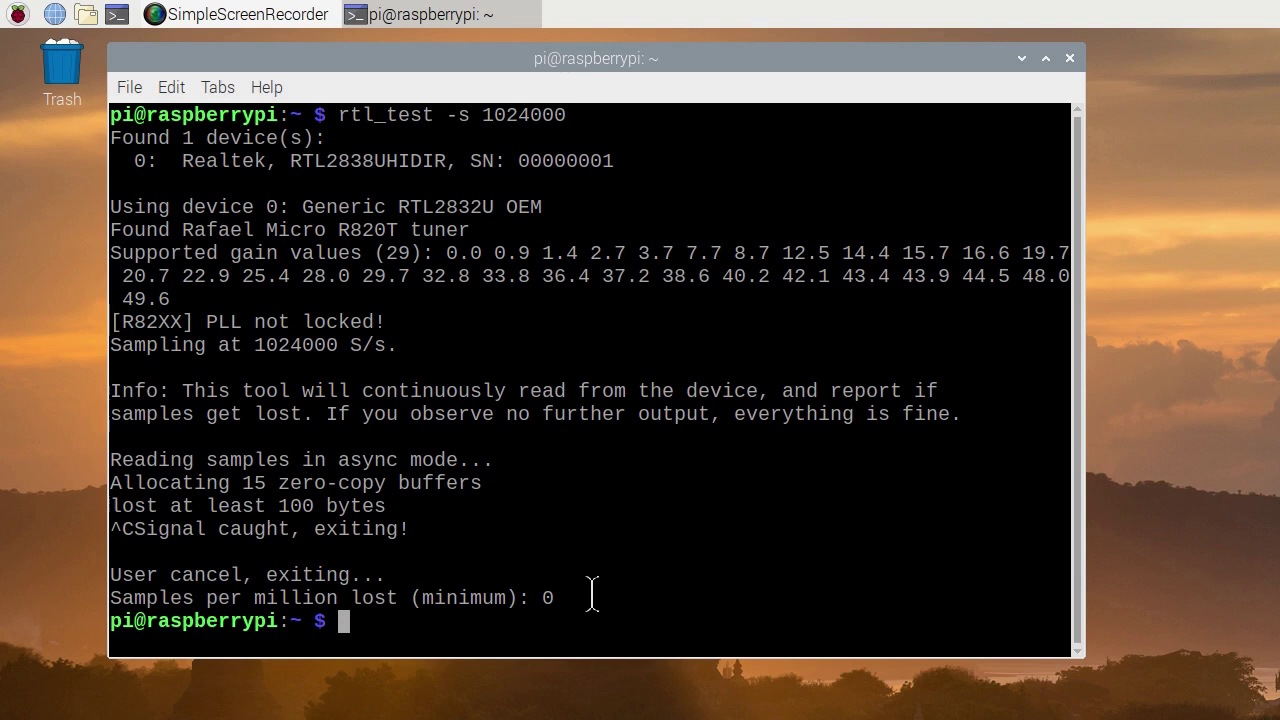
- Minimize the terminal, launch GNU Radio Companion from the Programming menu, and move its window up
click(1021, 59)
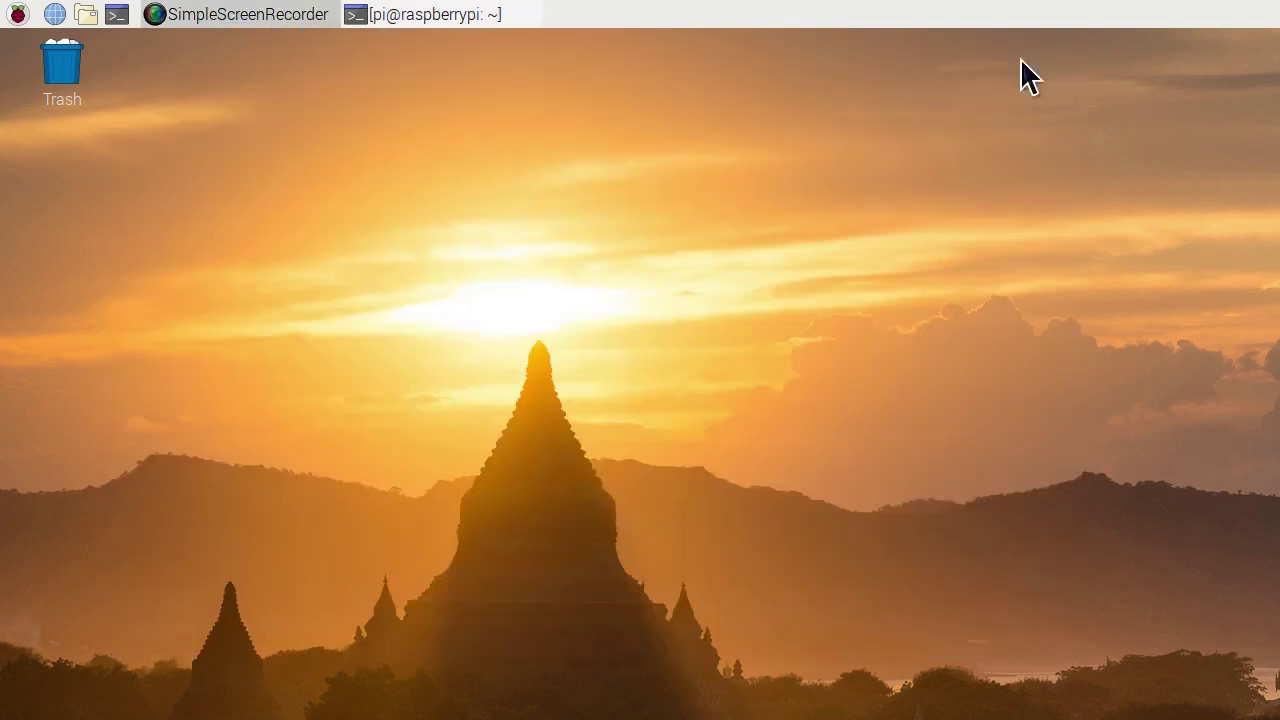
click(18, 16)
mouse_move(42, 42)
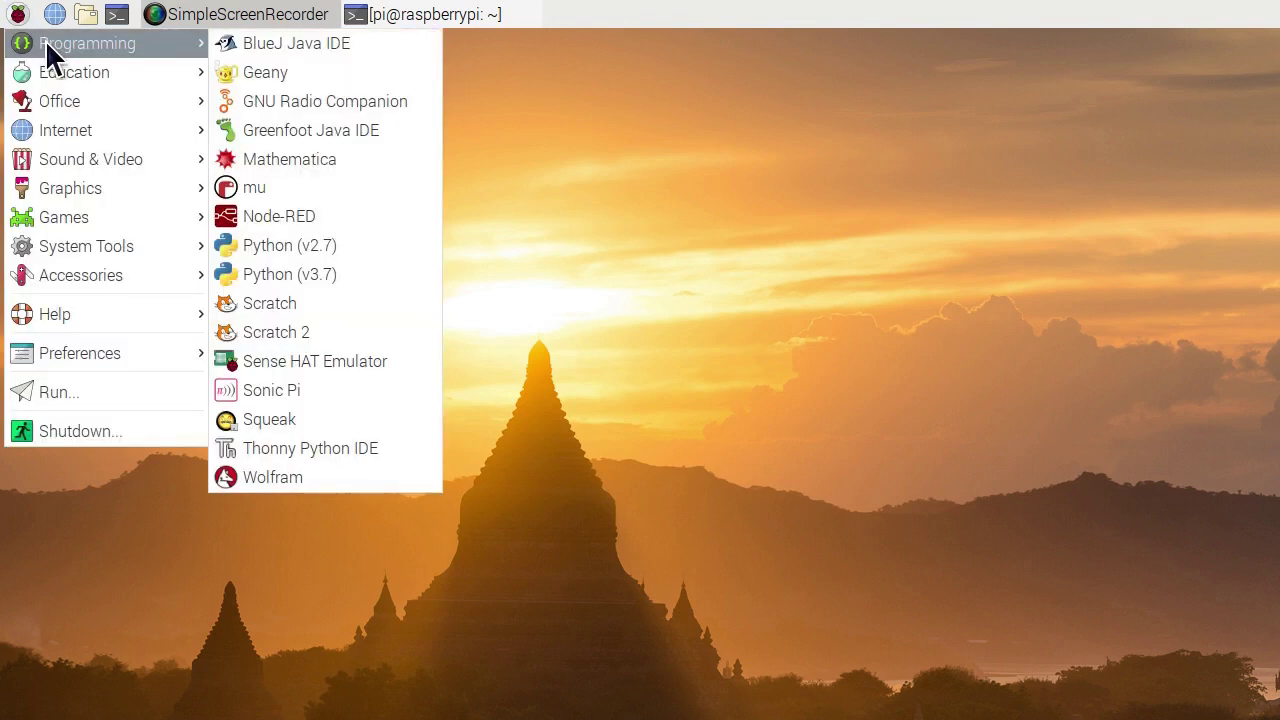
click(276, 100)
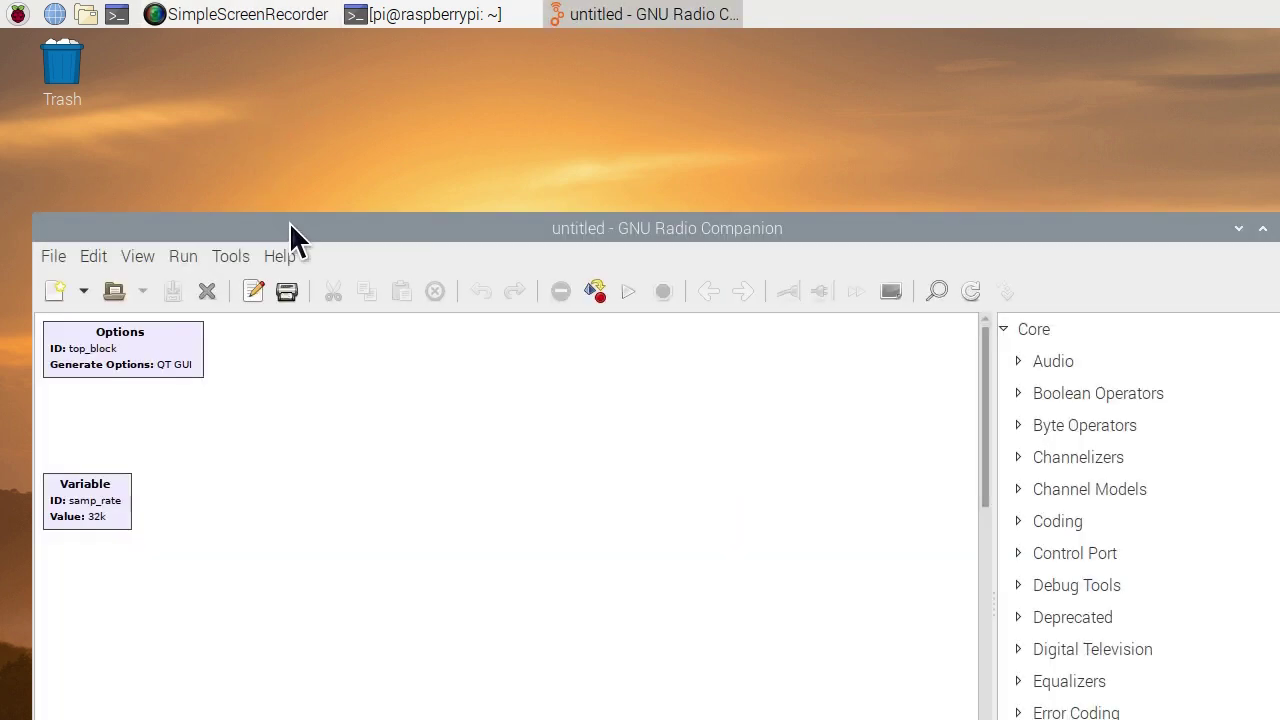
mouse_move(289, 224)
mouse_down()
mouse_move(249, 197)
mouse_move(259, 41)
mouse_up()
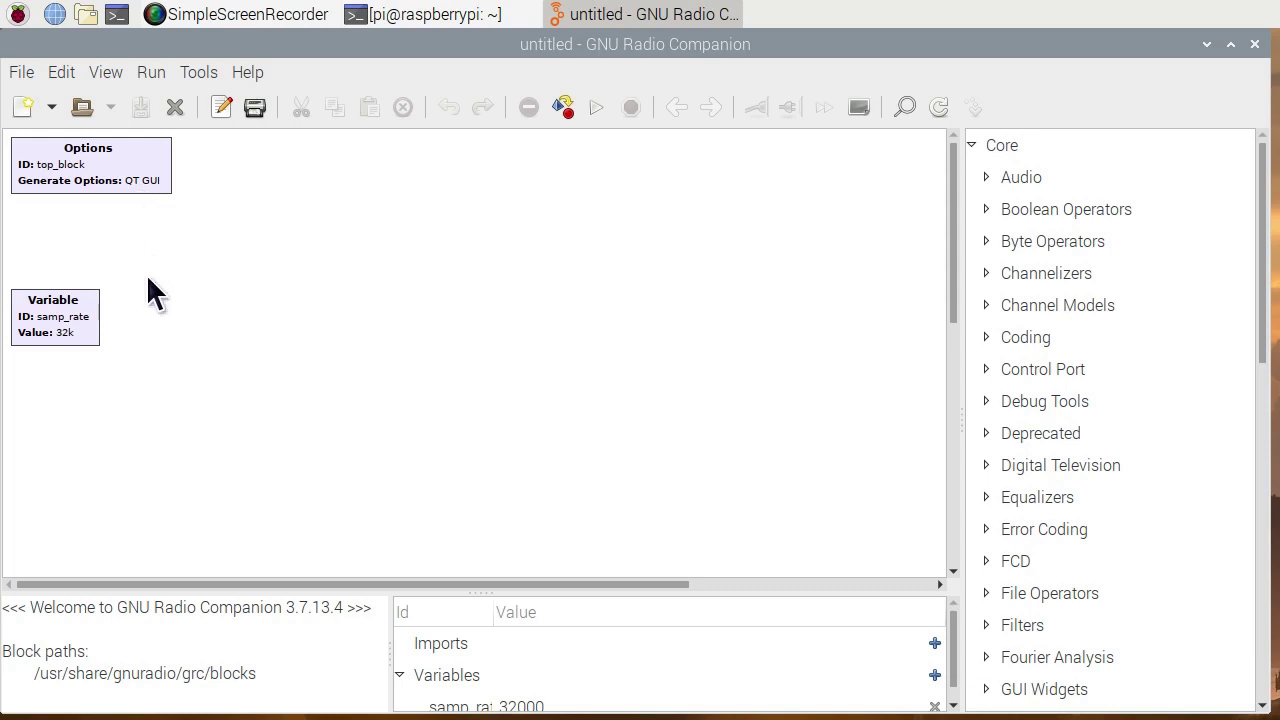
- Change the samp_rate Variable value from 32000 to 1024000
double_click(80, 327)
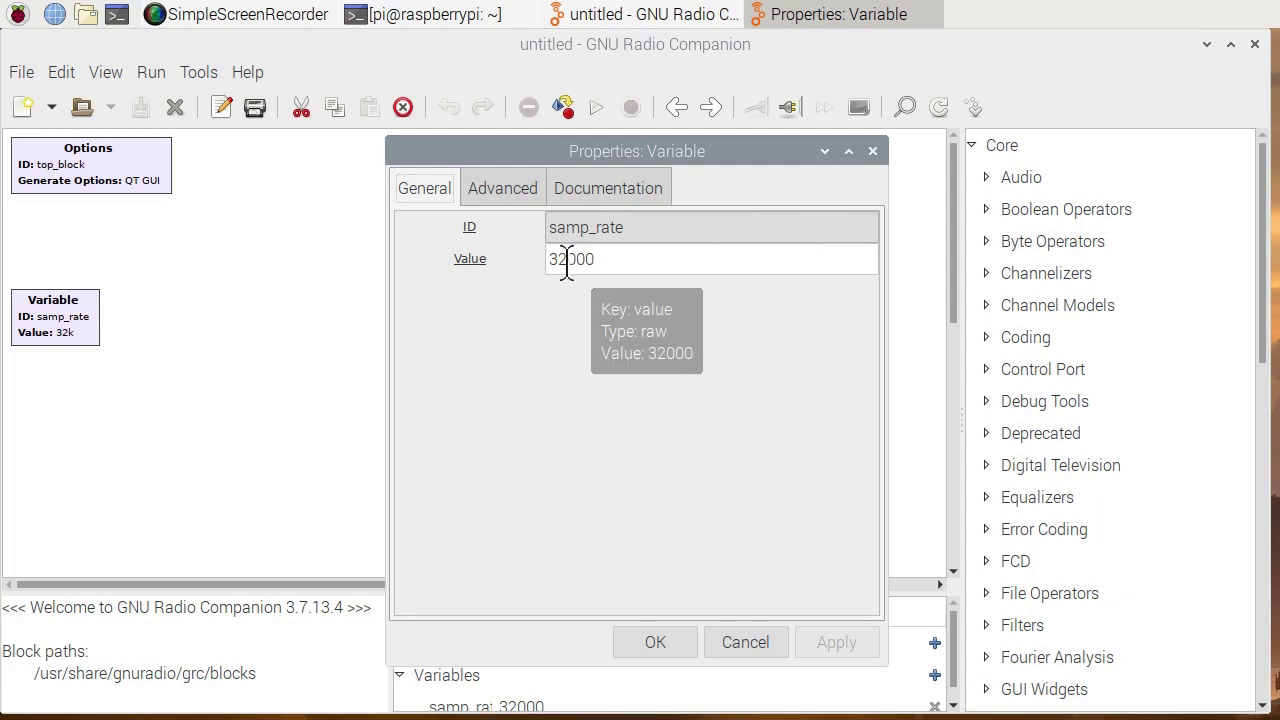
drag(568, 260, 548, 262)
text(1)
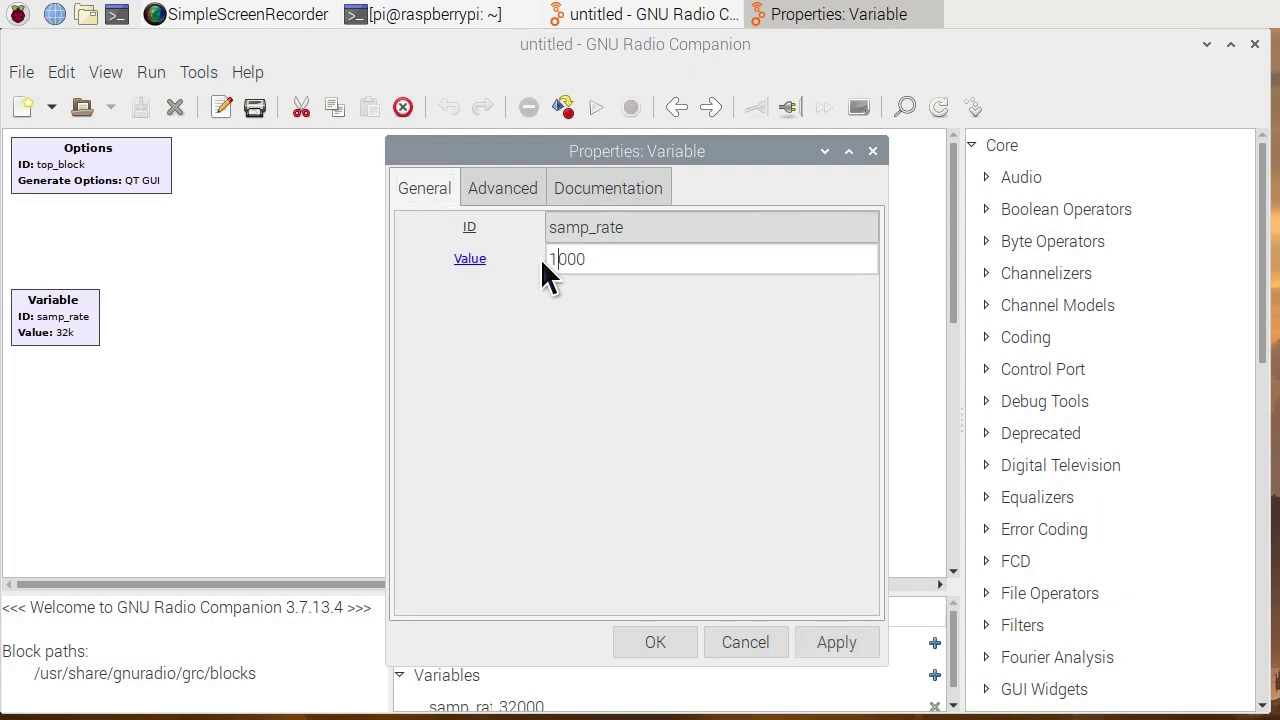
text(024)
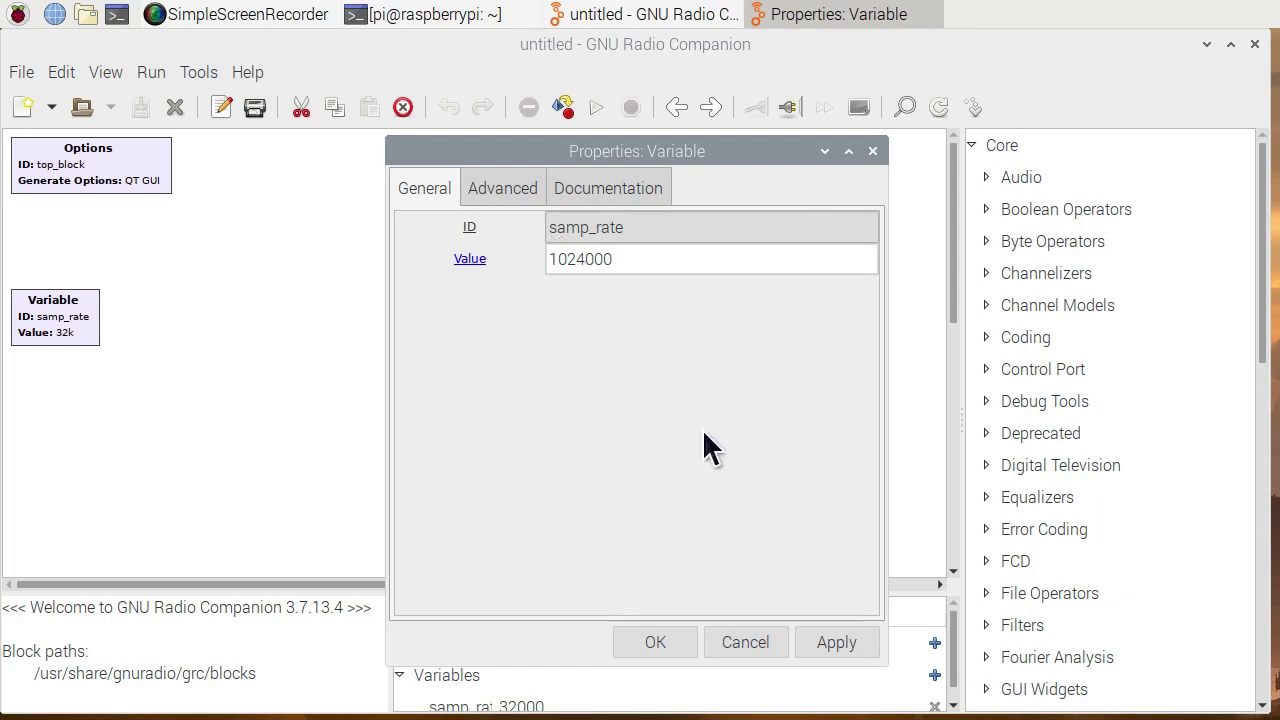
click(658, 641)
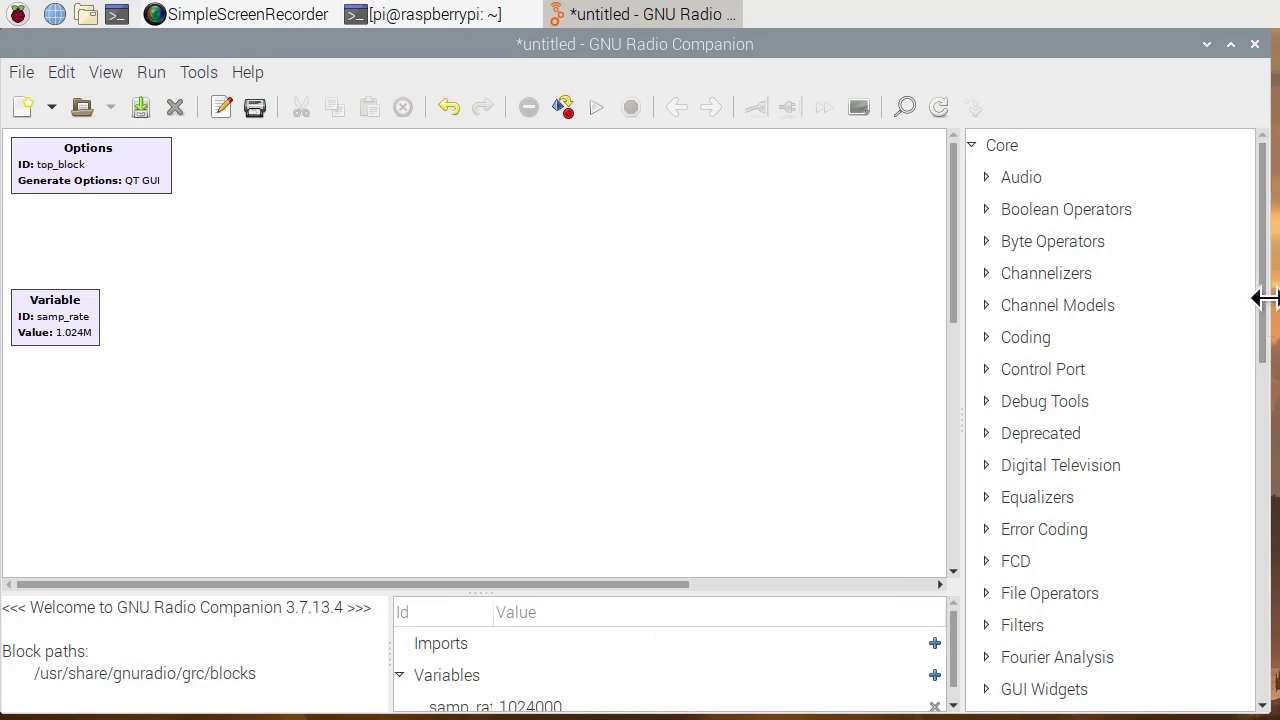
- Place an osmocom Source from (no module specified) > Sources beside the Variable block
drag(1260, 314, 1250, 663)
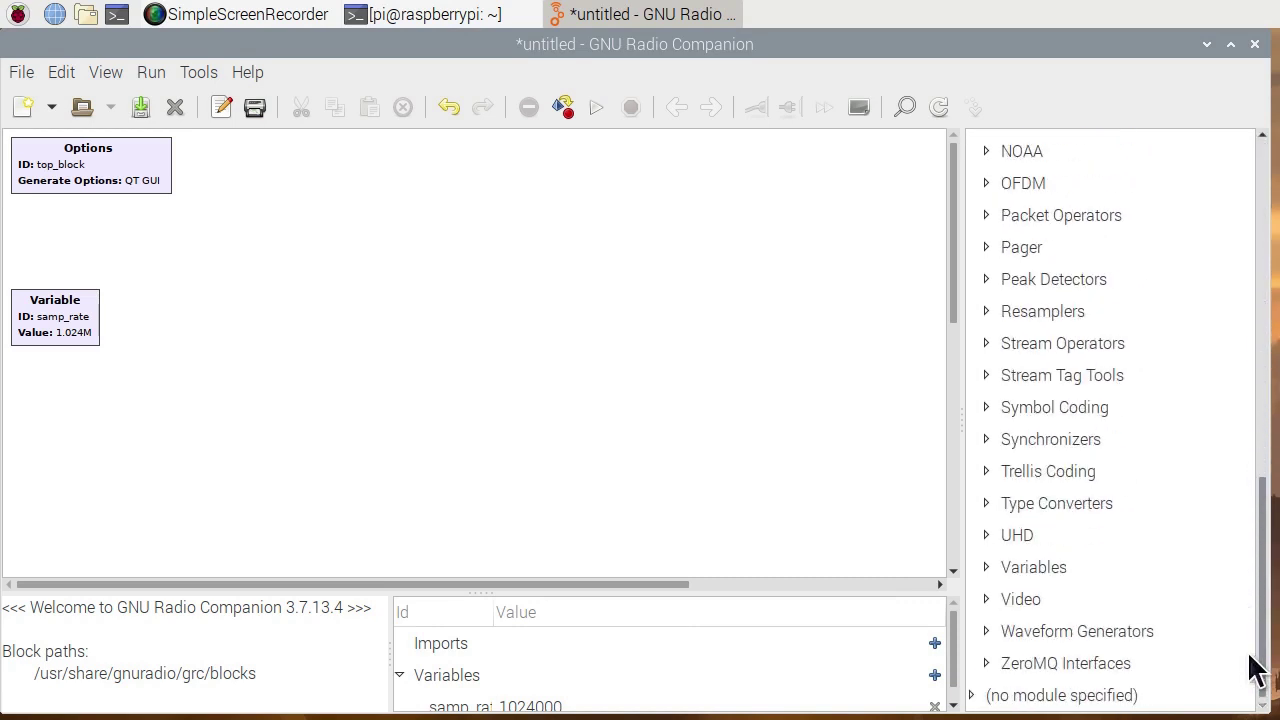
click(972, 695)
scroll(1068, 632, down, 3)
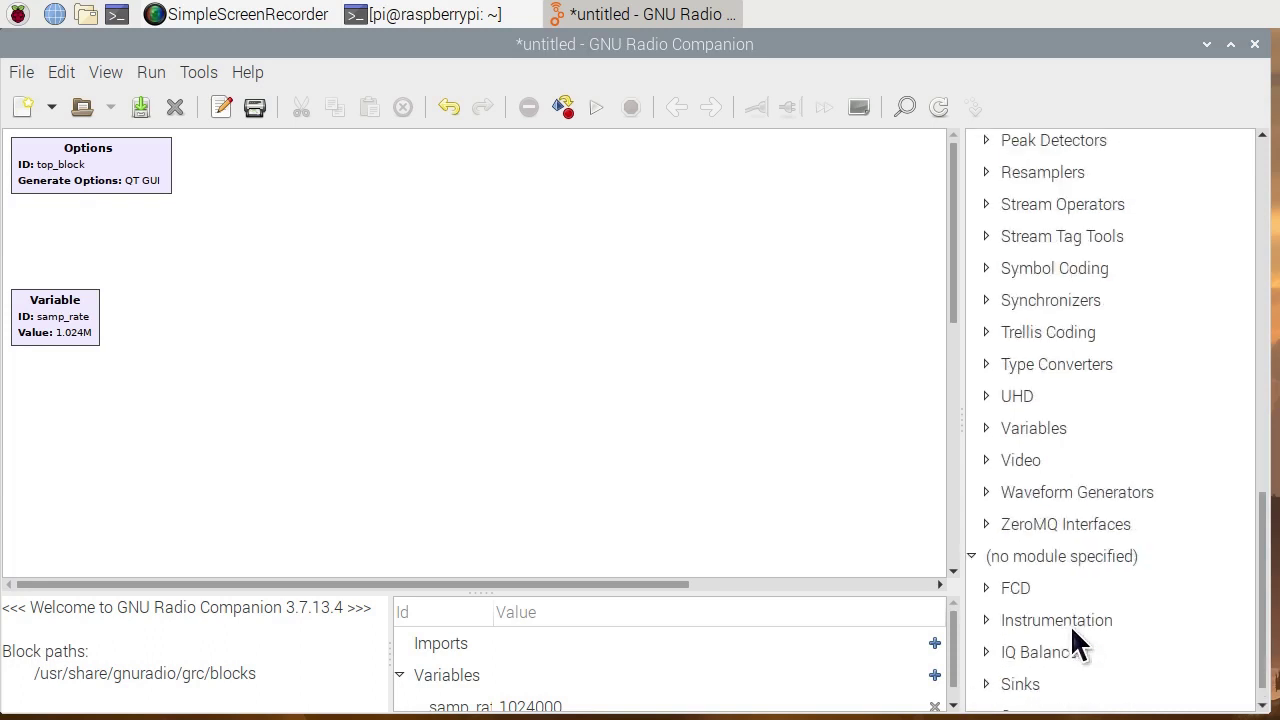
scroll(1070, 630, down, 1)
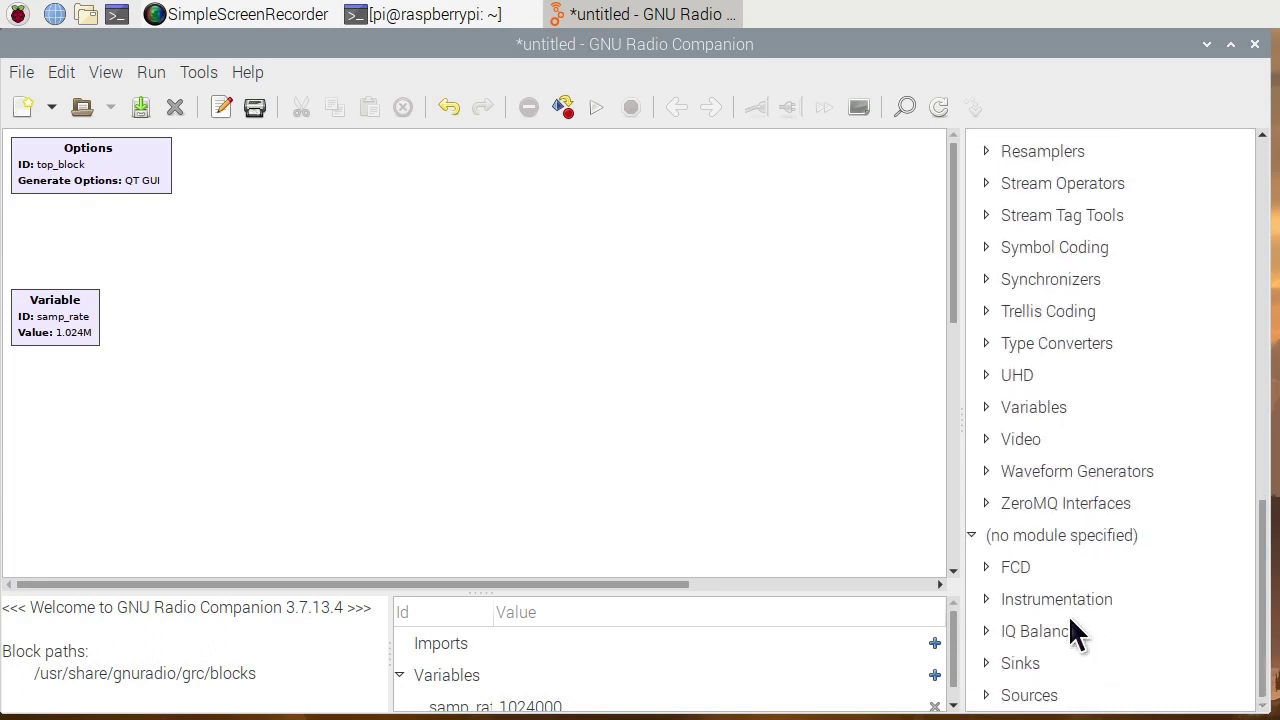
click(986, 698)
scroll(1057, 663, down, 2)
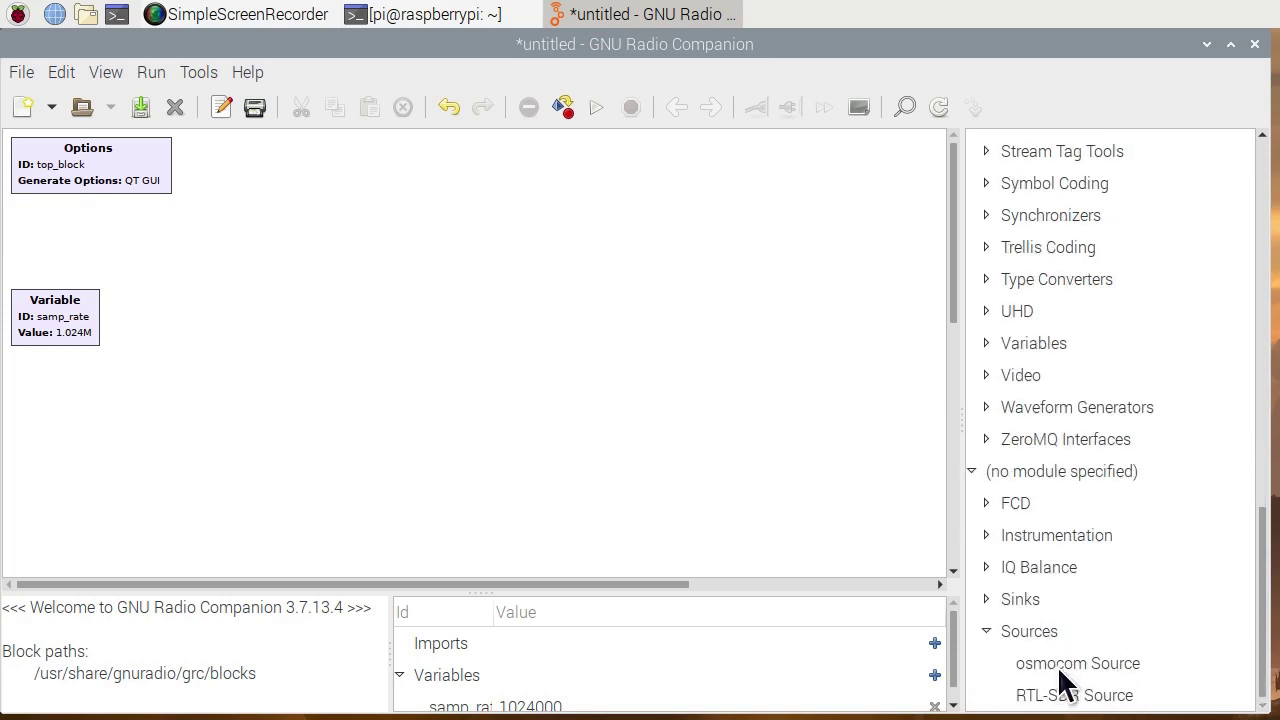
click(1062, 670)
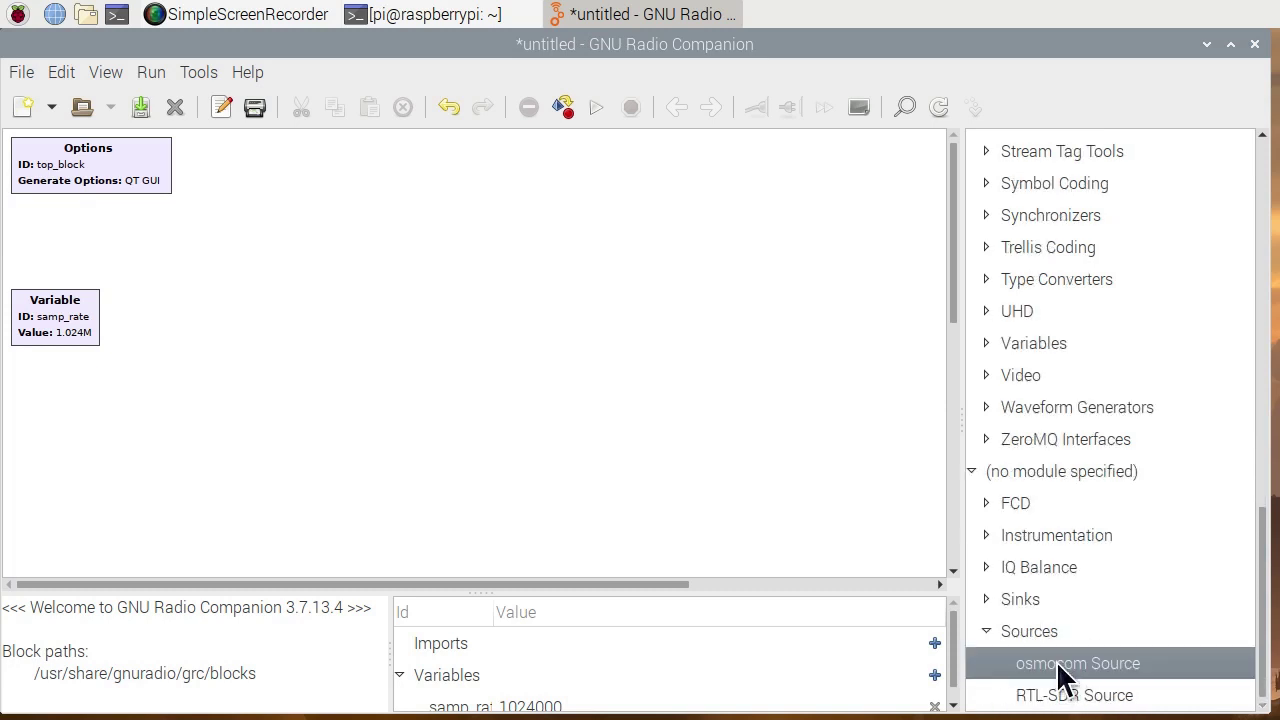
drag(1062, 672, 280, 322)
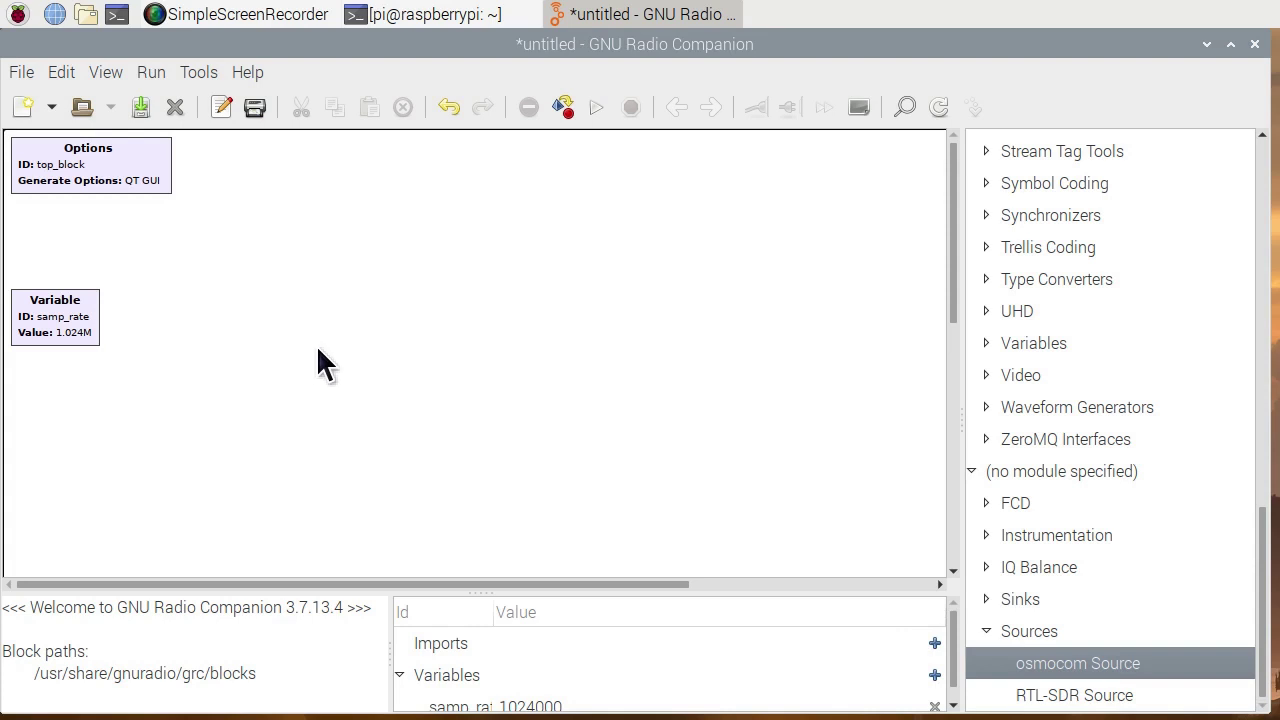
drag(295, 334, 240, 257)
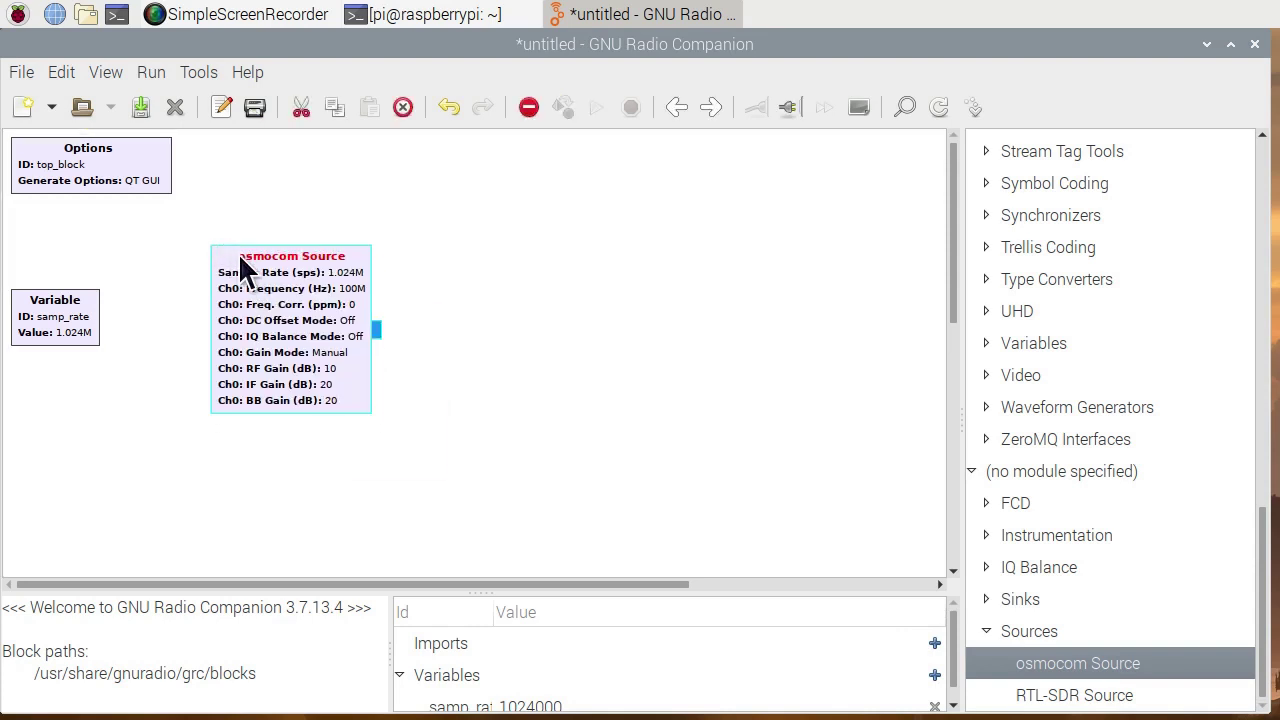
- Enter 103.3e6 as the osmocom Source Ch0 Frequency in its properties
double_click(318, 297)
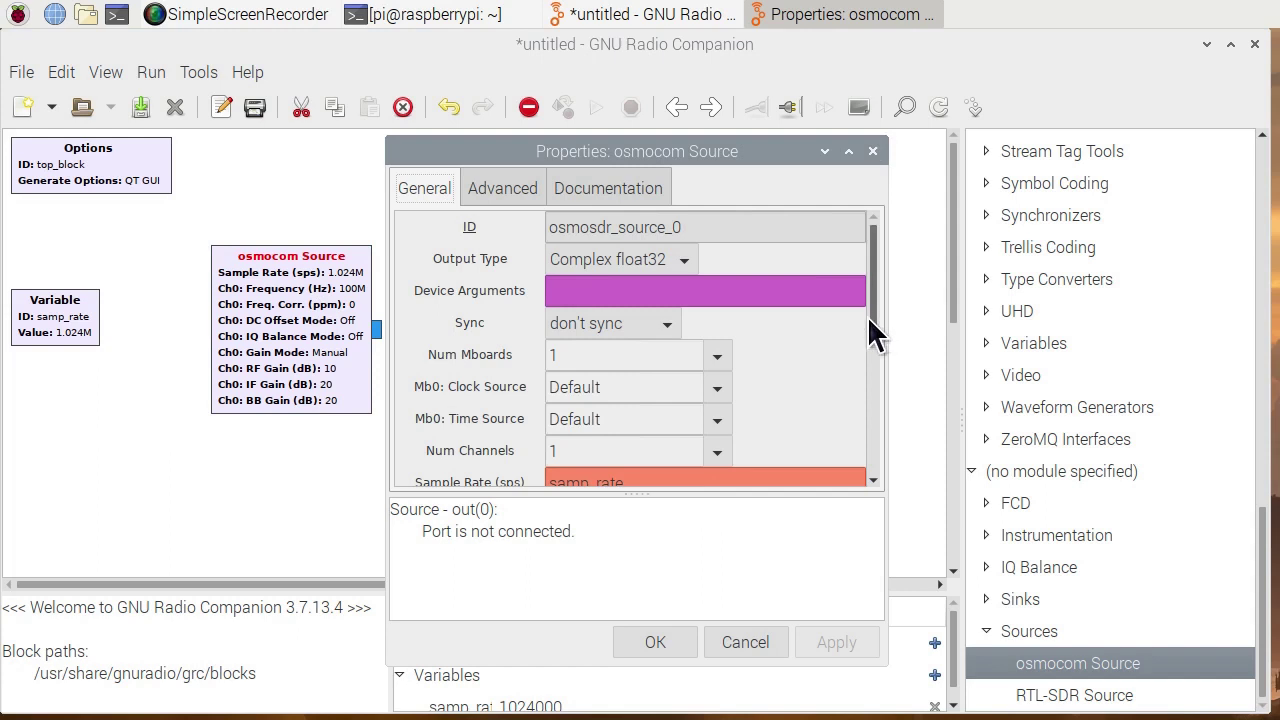
drag(878, 316, 877, 371)
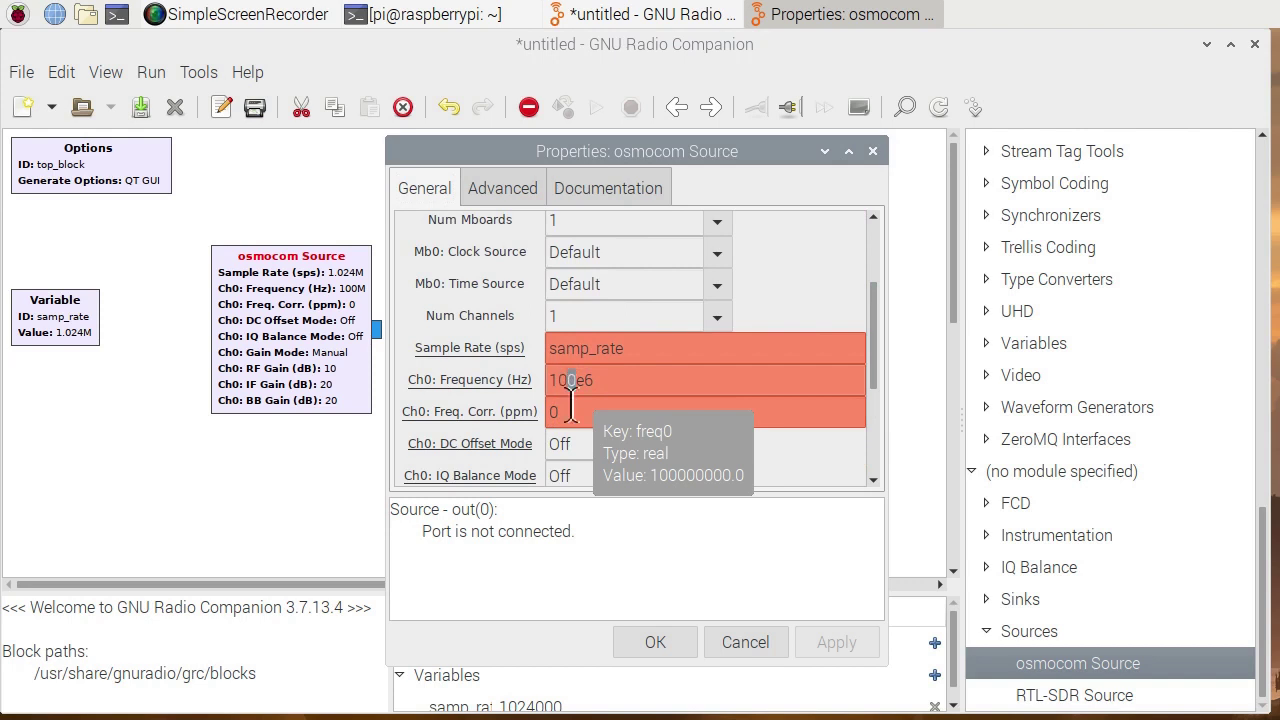
drag(566, 390, 574, 390)
text(3.3)
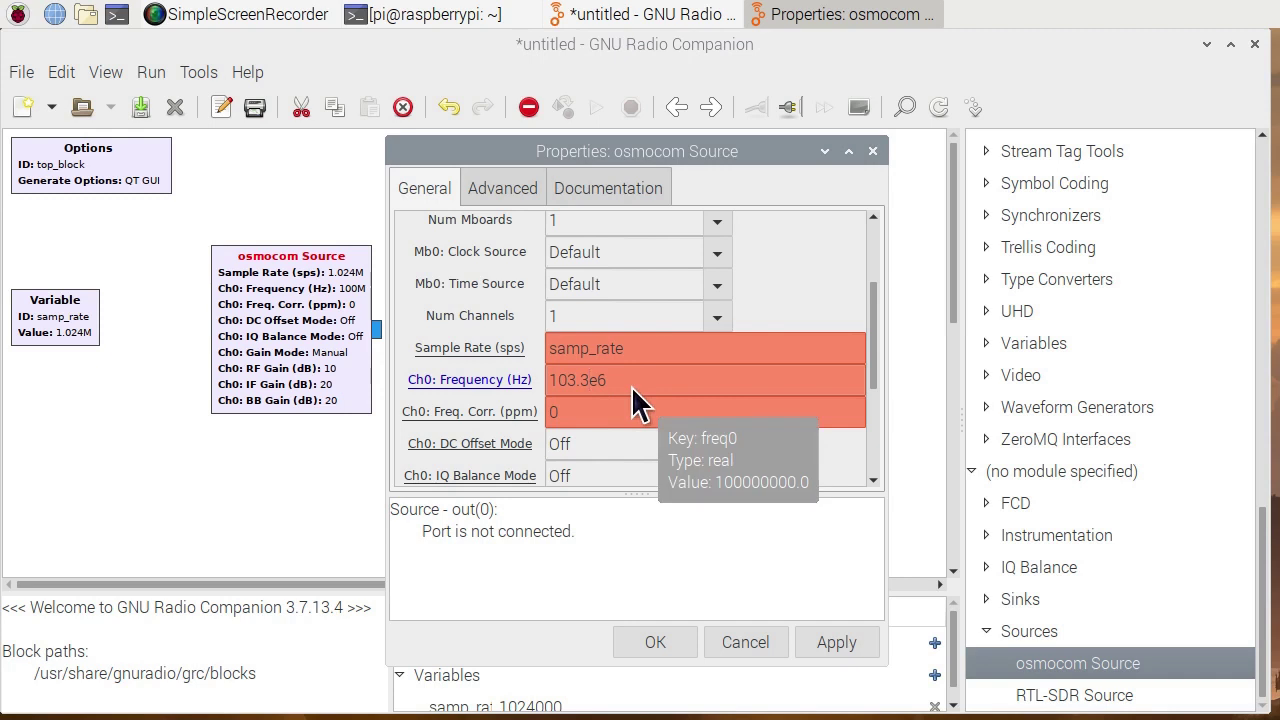
- Apply the 103.3 MHz frequency, then place a QT GUI Sink from Instrumentation > QT right of the source
click(655, 642)
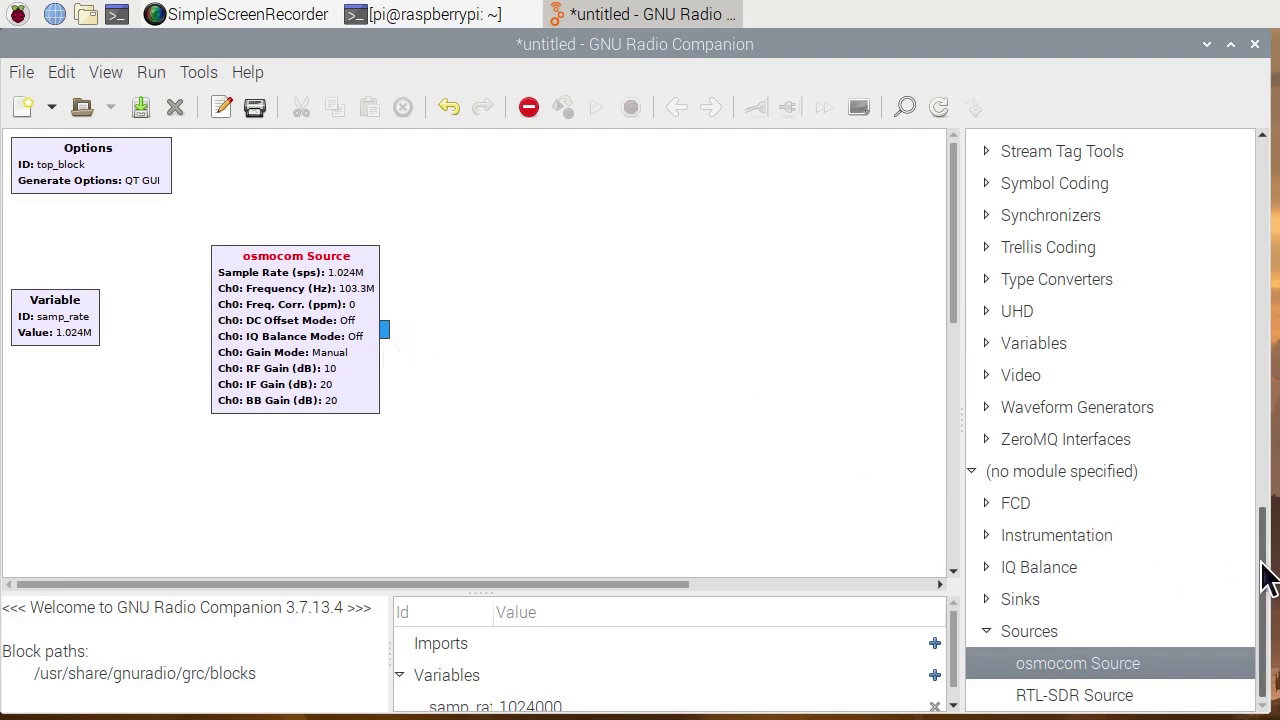
drag(1265, 572, 1249, 366)
click(986, 287)
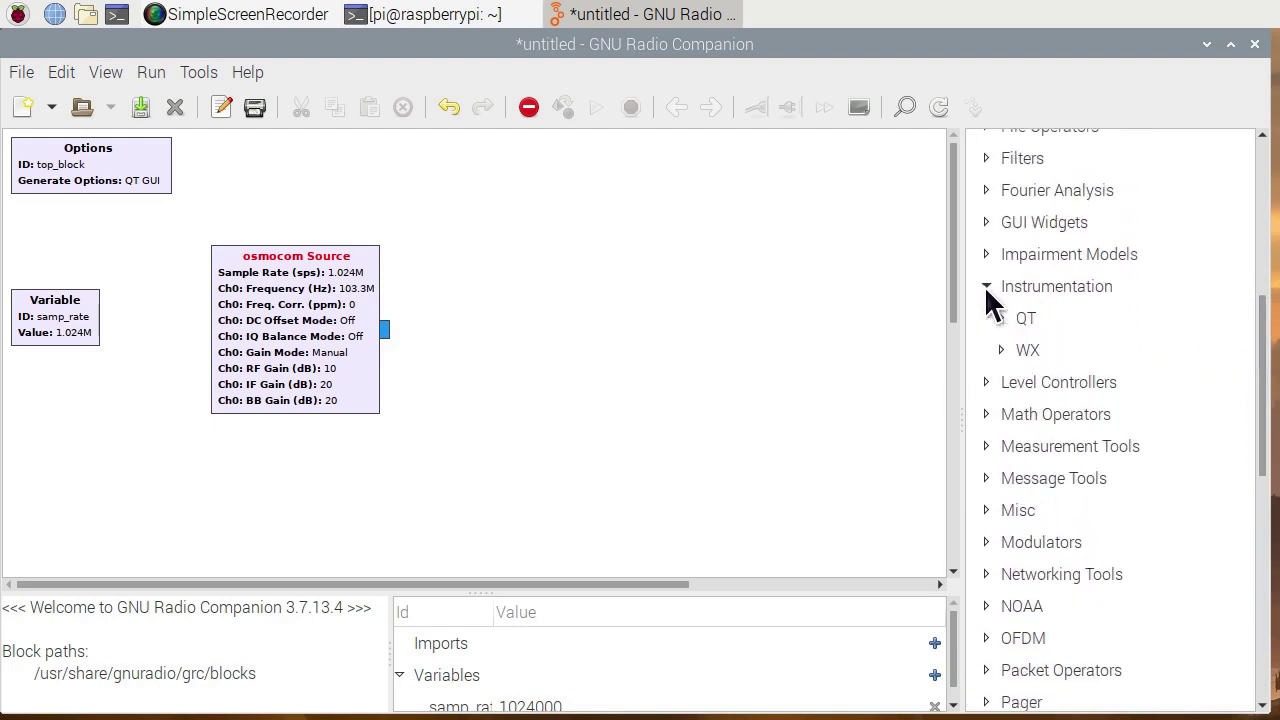
click(1001, 318)
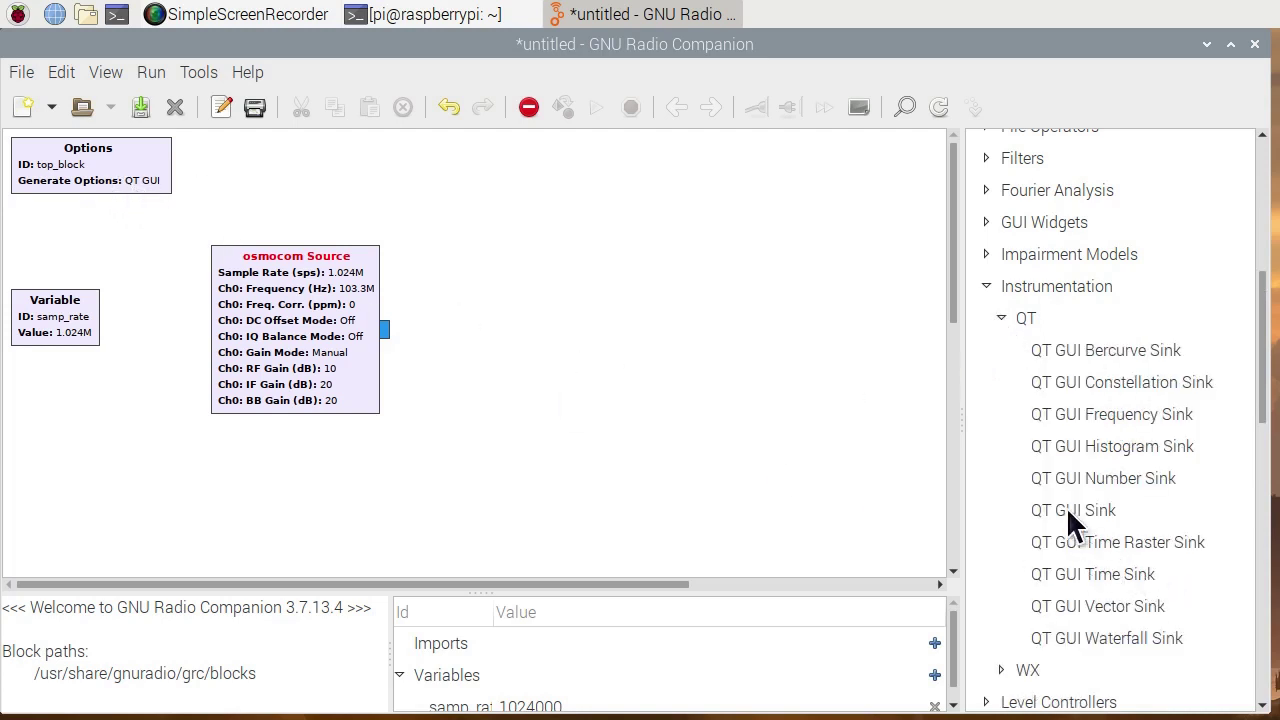
drag(1068, 502, 512, 281)
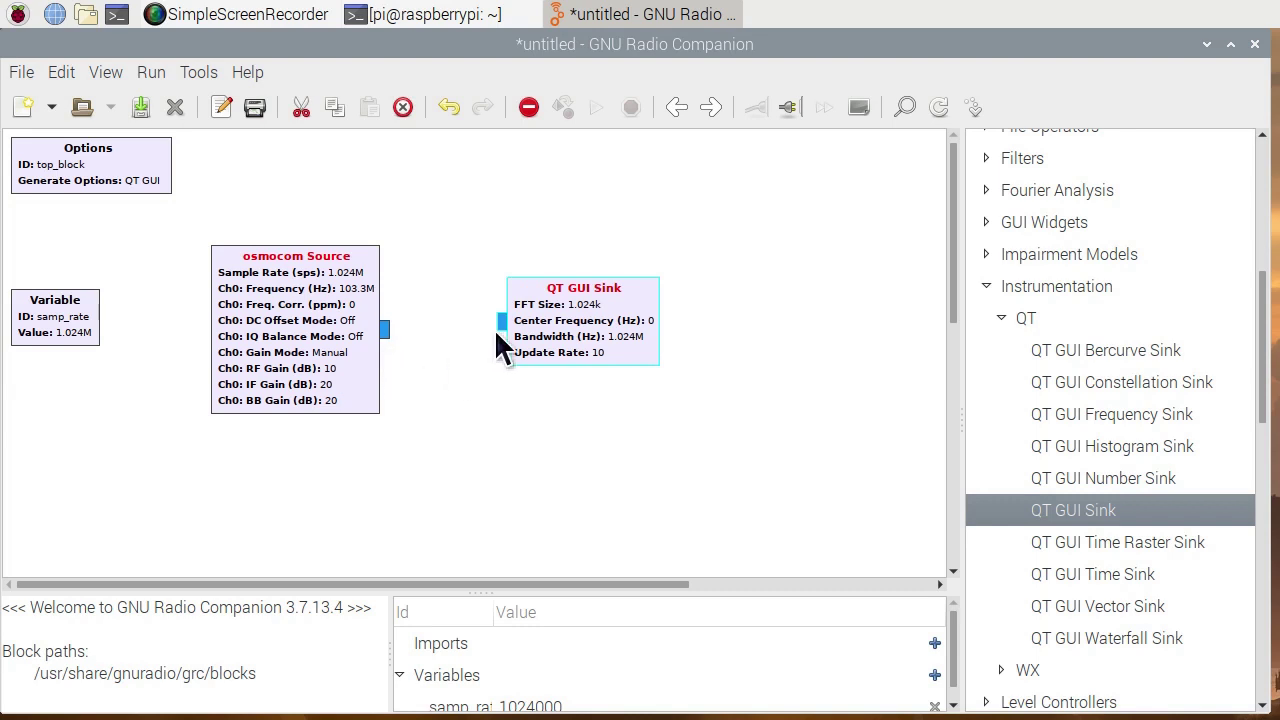
- Connect the osmocom Source 'out' port to the QT GUI Sink 'in' port
click(385, 328)
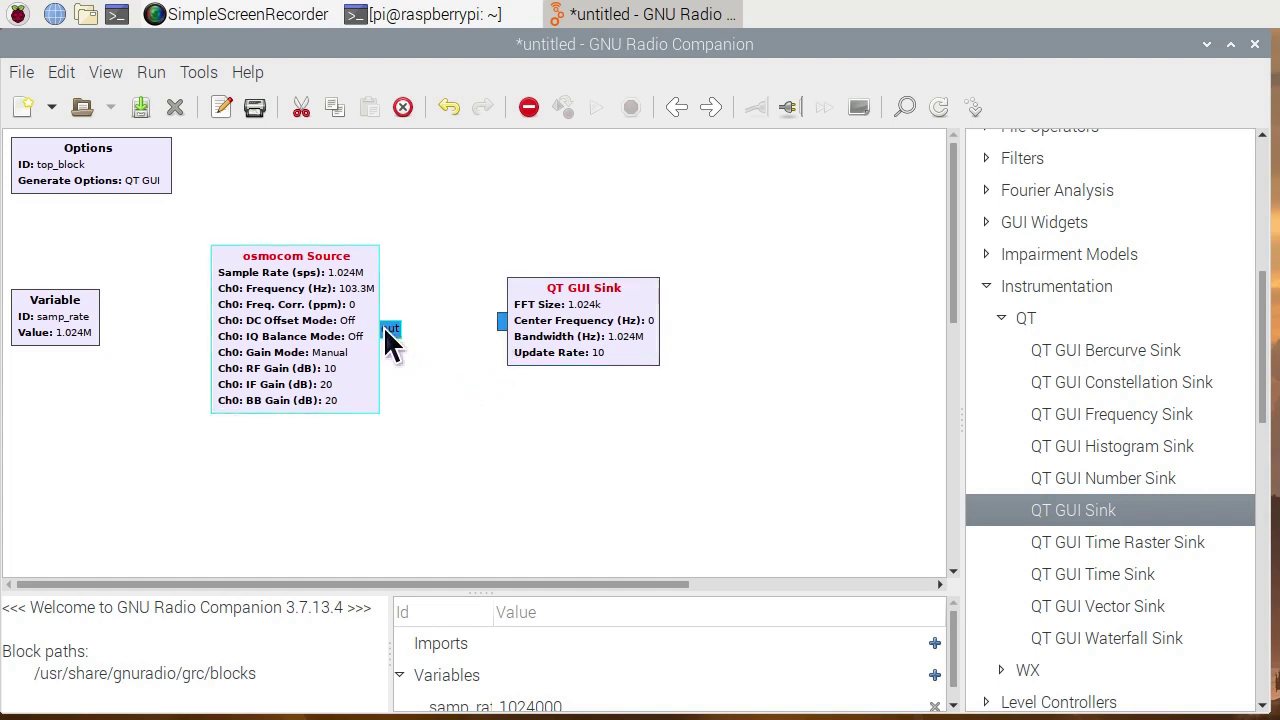
click(500, 321)
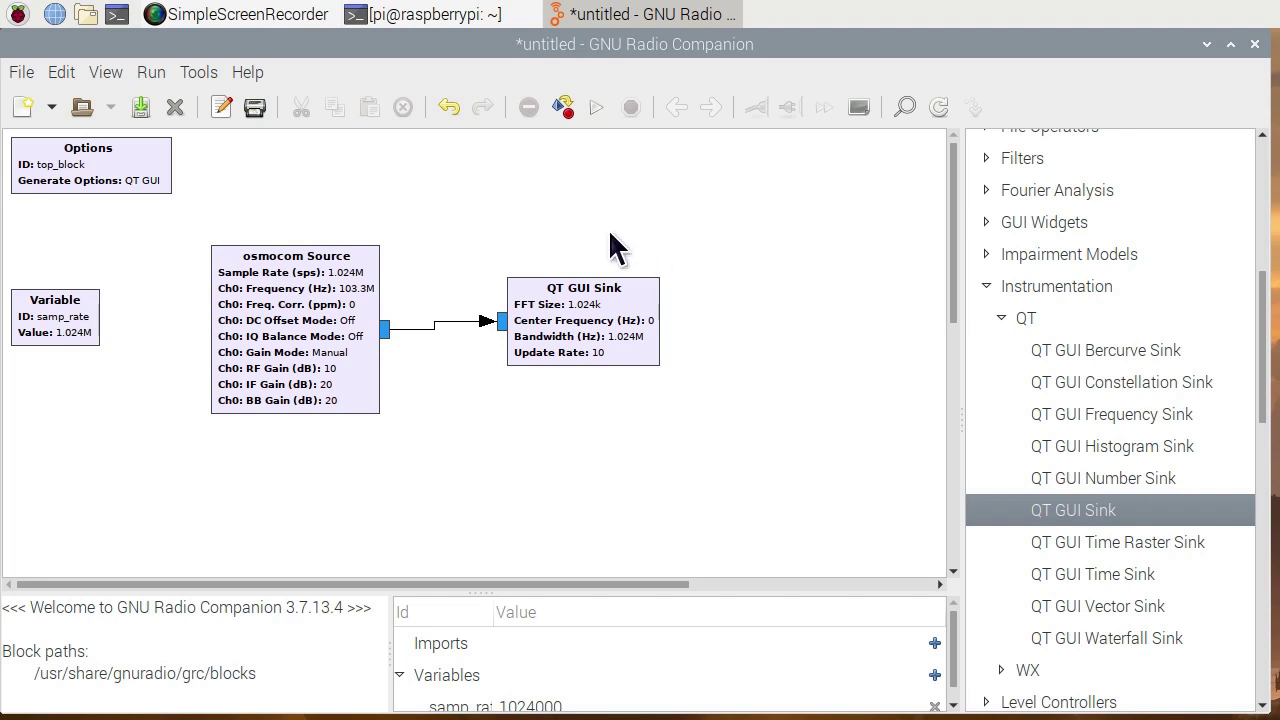
- Save the flowgraph as lab1.grc in the GRC folder
click(561, 103)
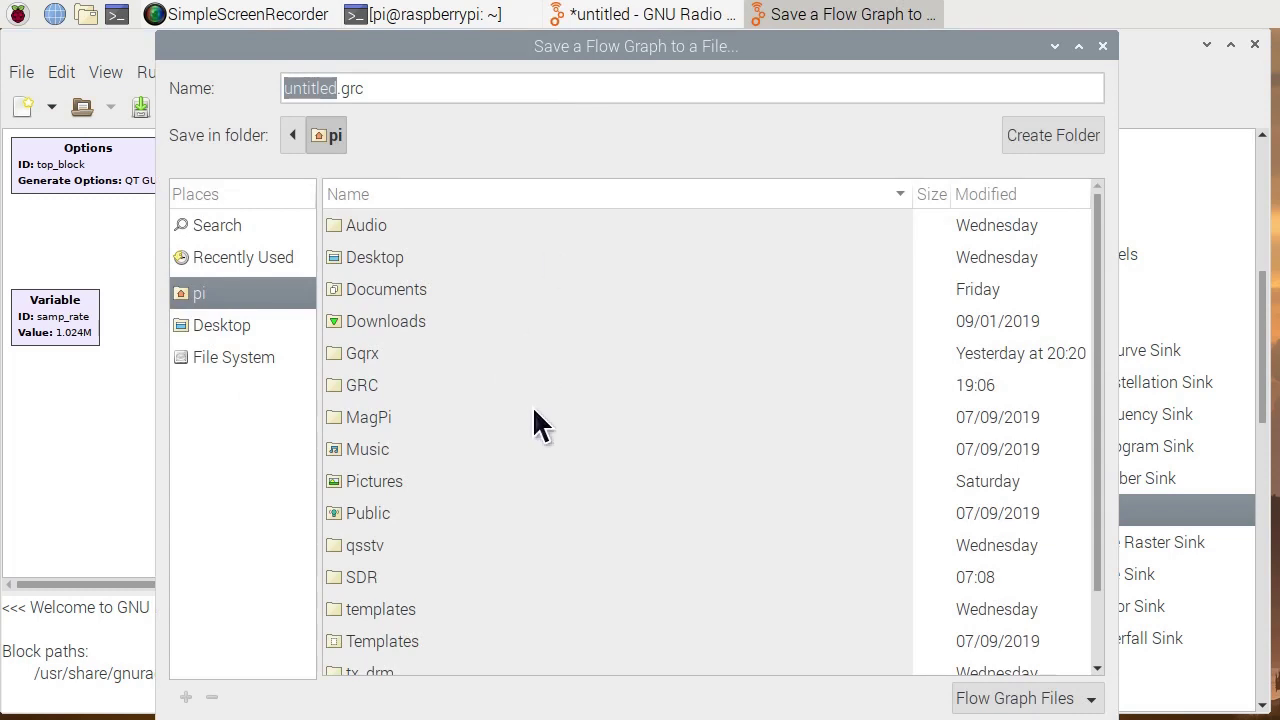
double_click(355, 386)
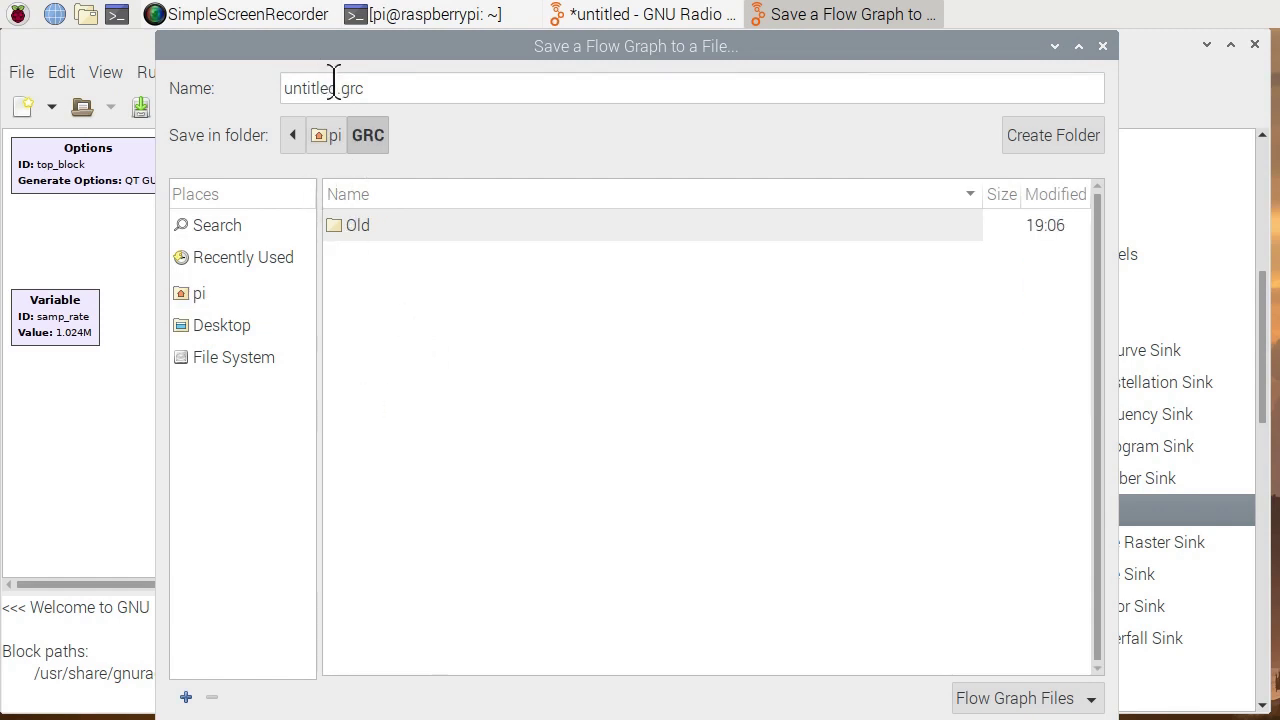
drag(331, 85, 347, 195)
text(la)
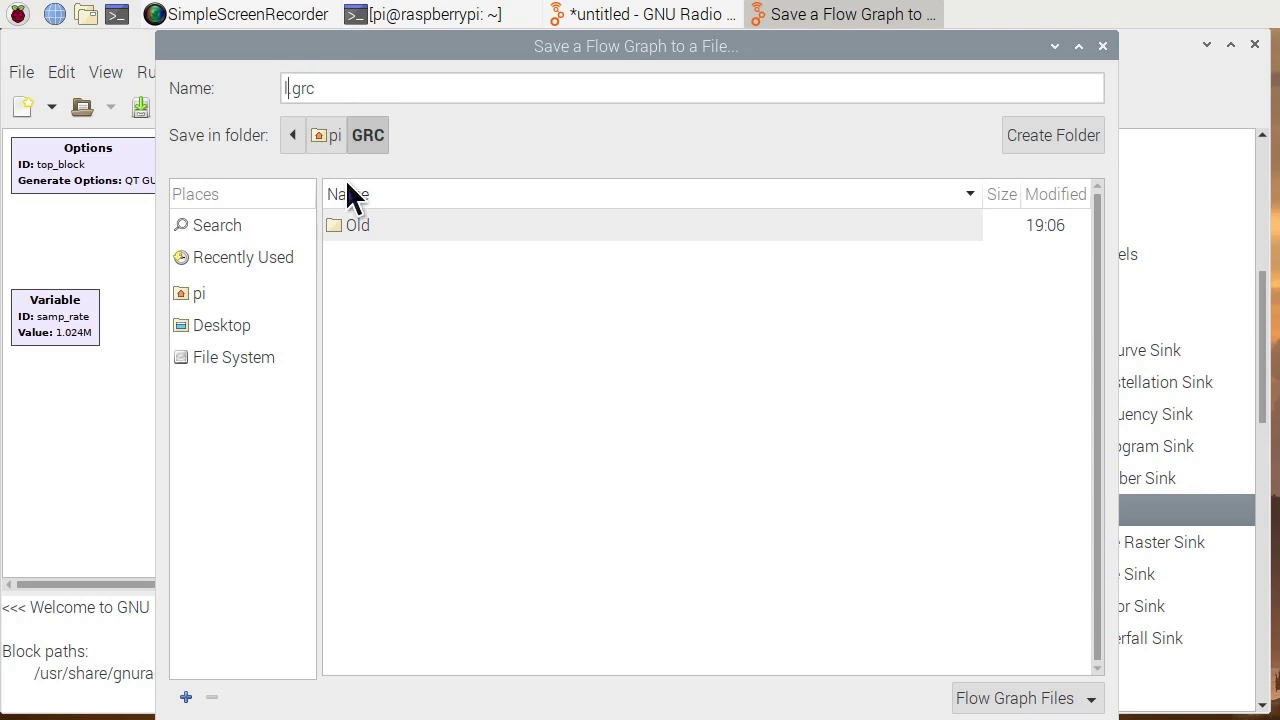
text(b1)
key(Return)
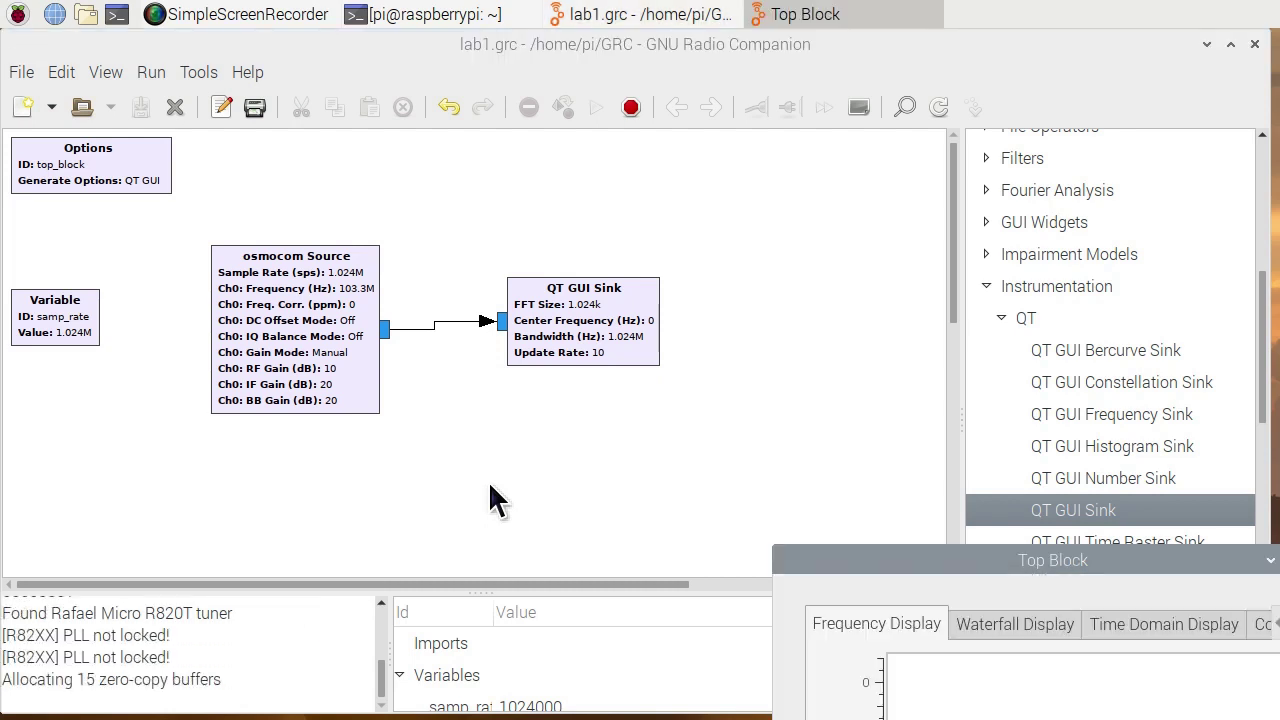
- Move the Top Block window to the top of the screen and enlarge it to show the full 103.3 MHz spectrum
drag(857, 559, 724, 67)
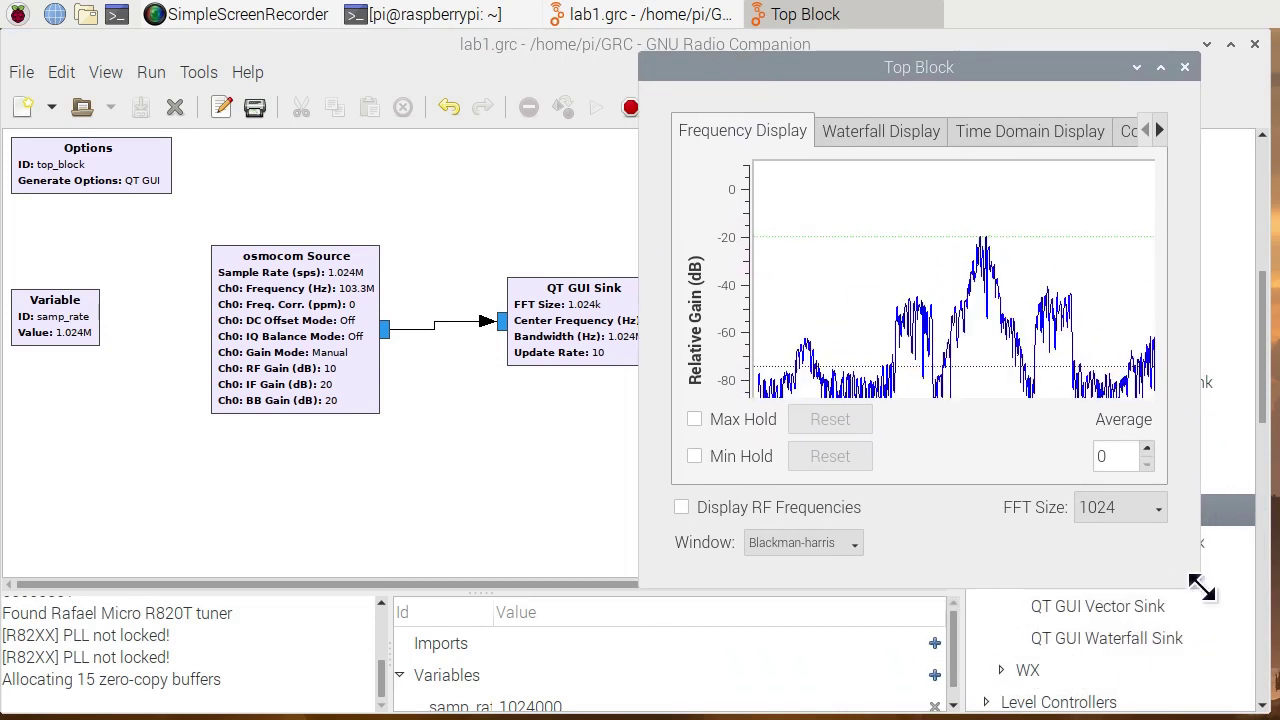
drag(1200, 588, 1258, 686)
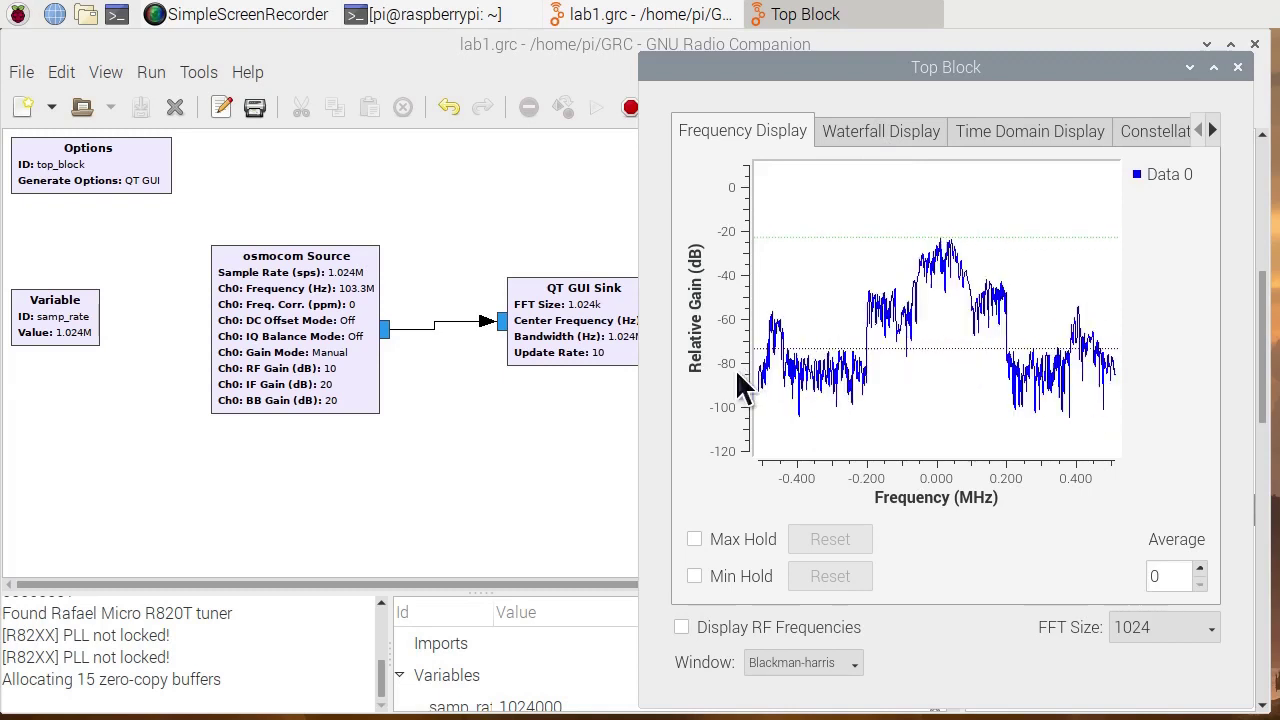
- Switch the Top Block display to the Waterfall Display tab
click(847, 140)
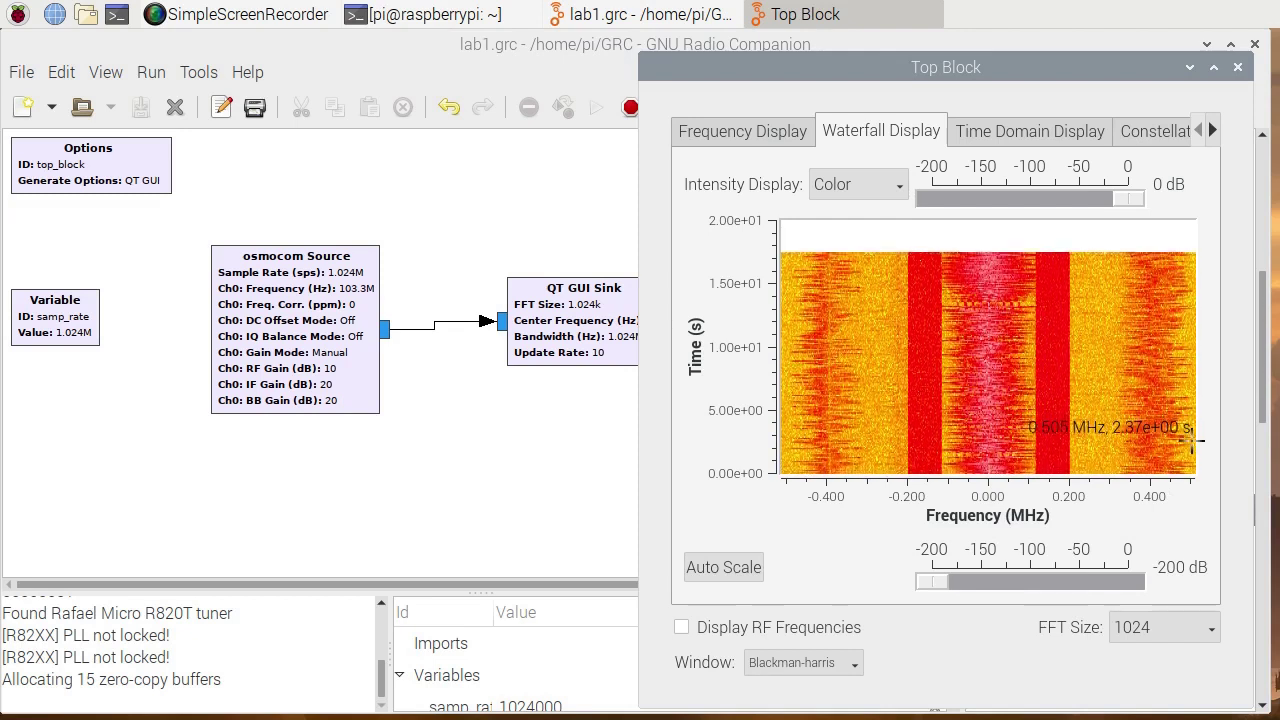
- Auto-scale the waterfall intensity so the central broadcast signal stands out from the noise
click(722, 567)
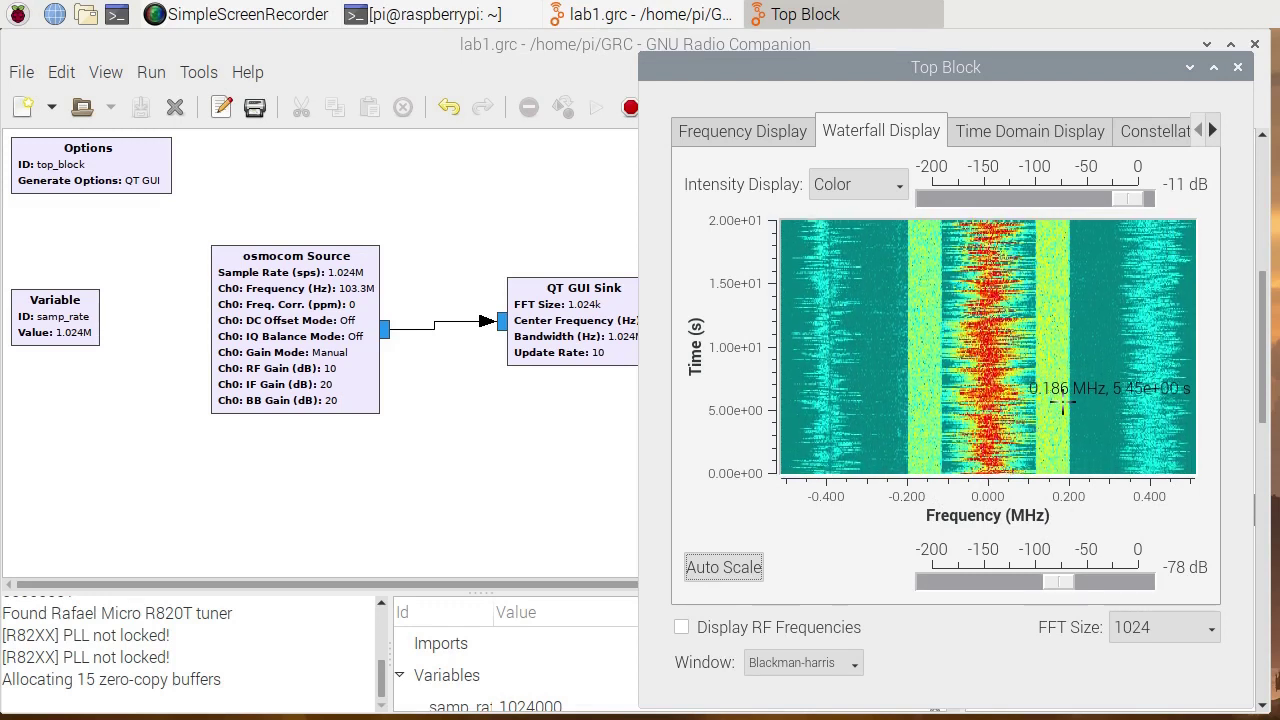
- Show the Time Domain Display with the signal's real and imaginary samples
click(1019, 131)
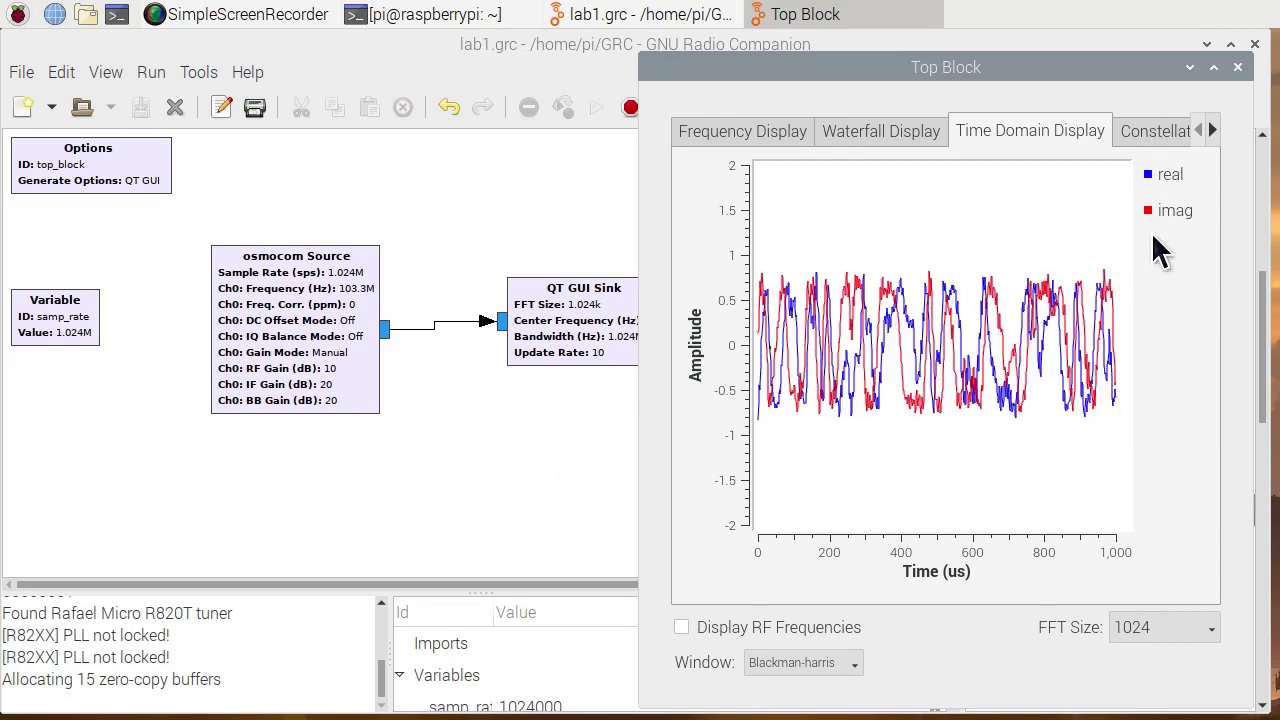
- Show the Constellation Display of the received IQ samples
click(1148, 142)
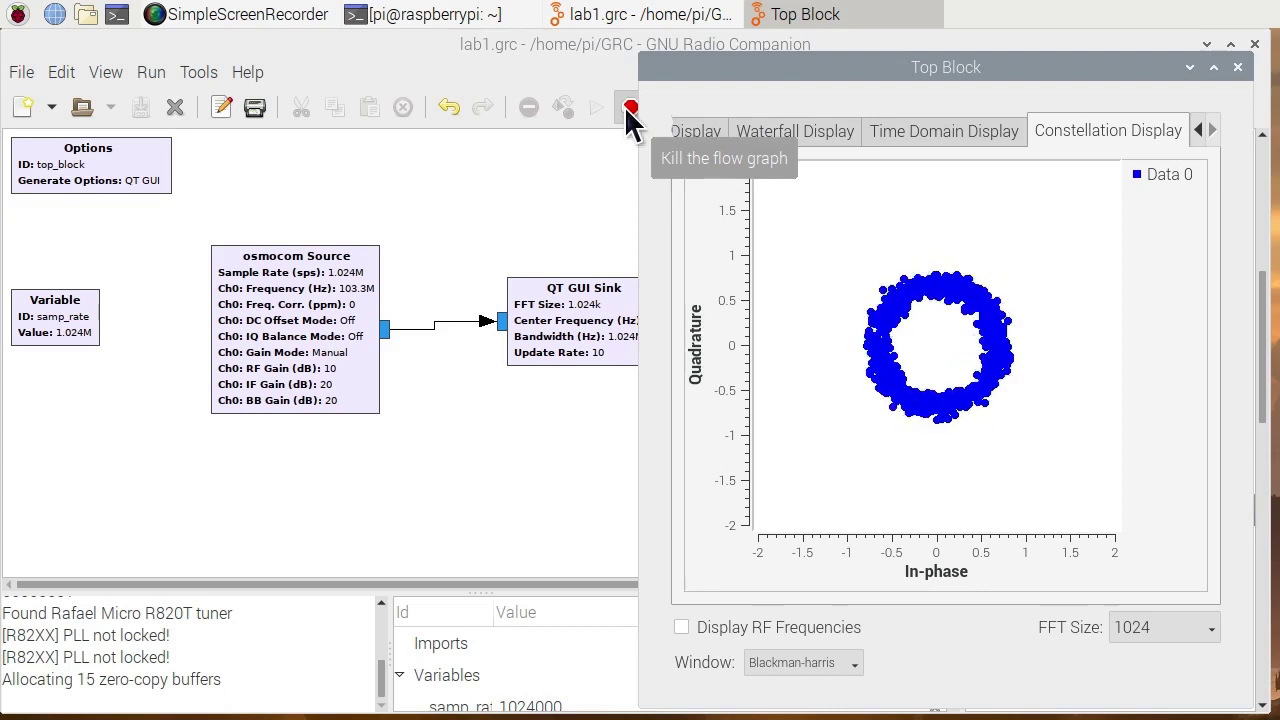
- Kill the running lab1.grc flowgraph so the Top Block window closes
click(630, 108)
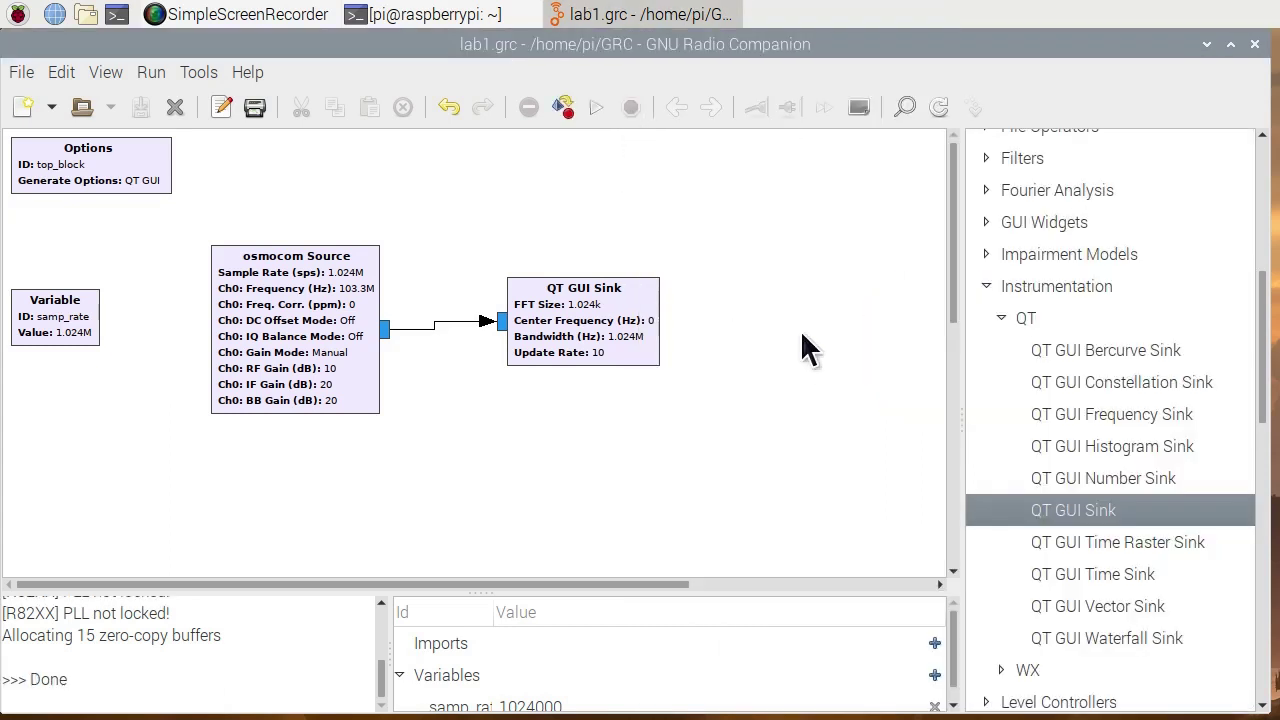